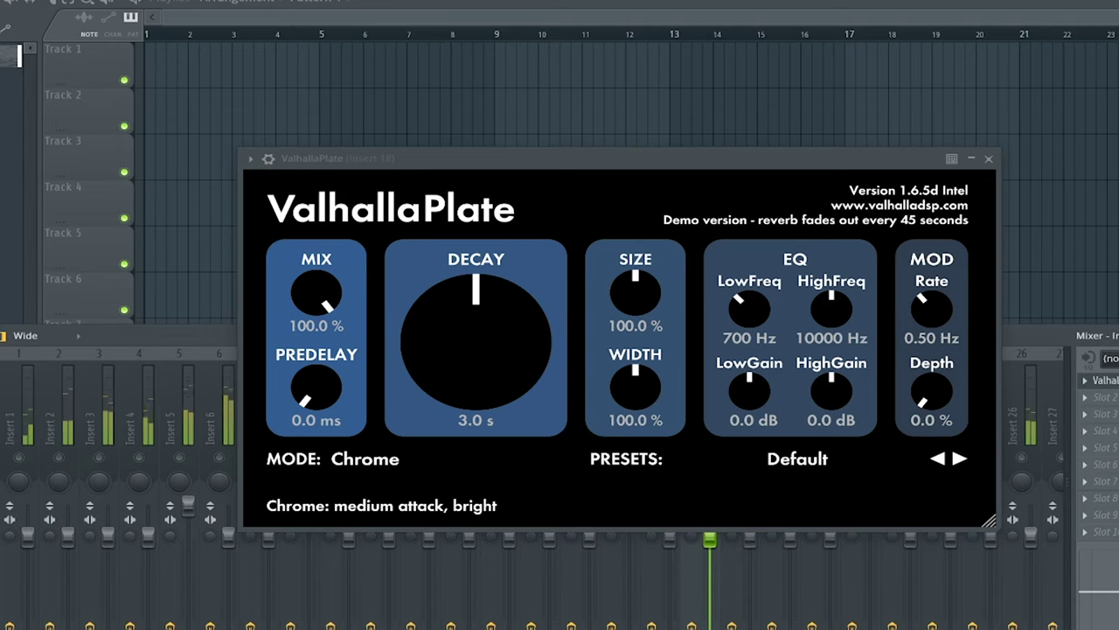
# Step: Try the Cobalt reverb mode and switch ValhallaPlate to the Unobtanium mode
pyautogui.click(364, 461)
pyautogui.click(393, 525)
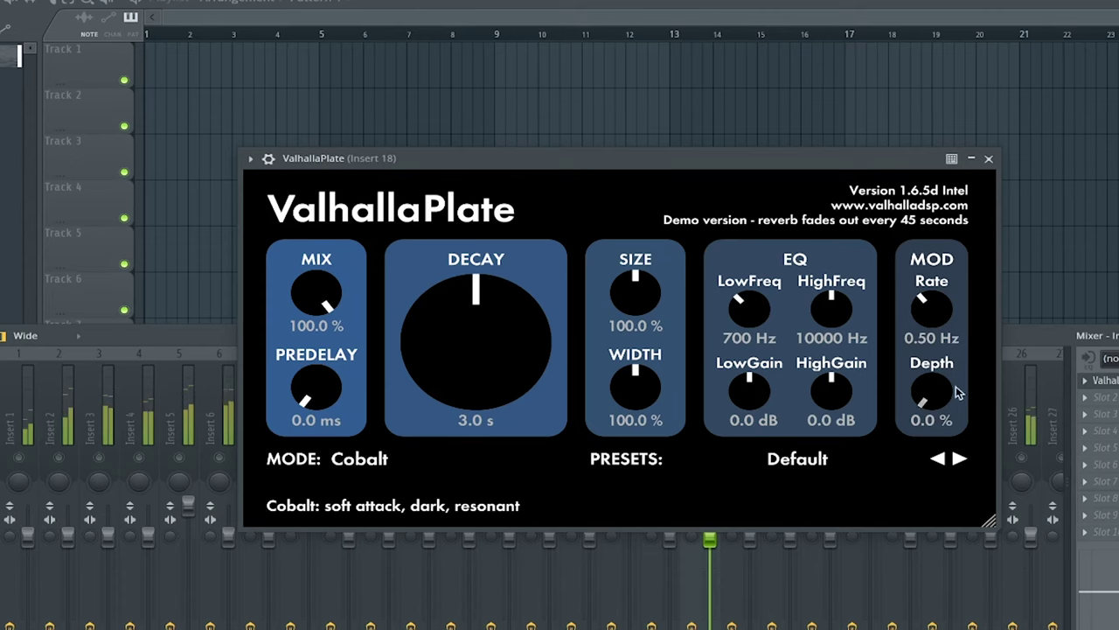
pyautogui.click(371, 474)
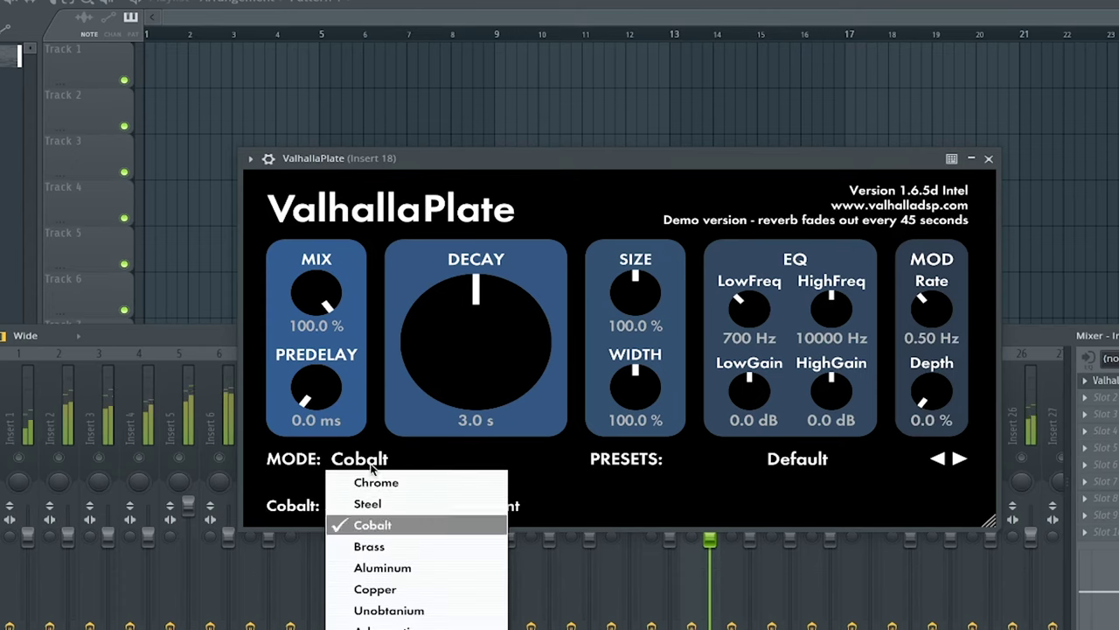
pyautogui.click(394, 607)
# Step: Load the XL-Planetarium factory preset in ValhallaPlate
pyautogui.click(864, 460)
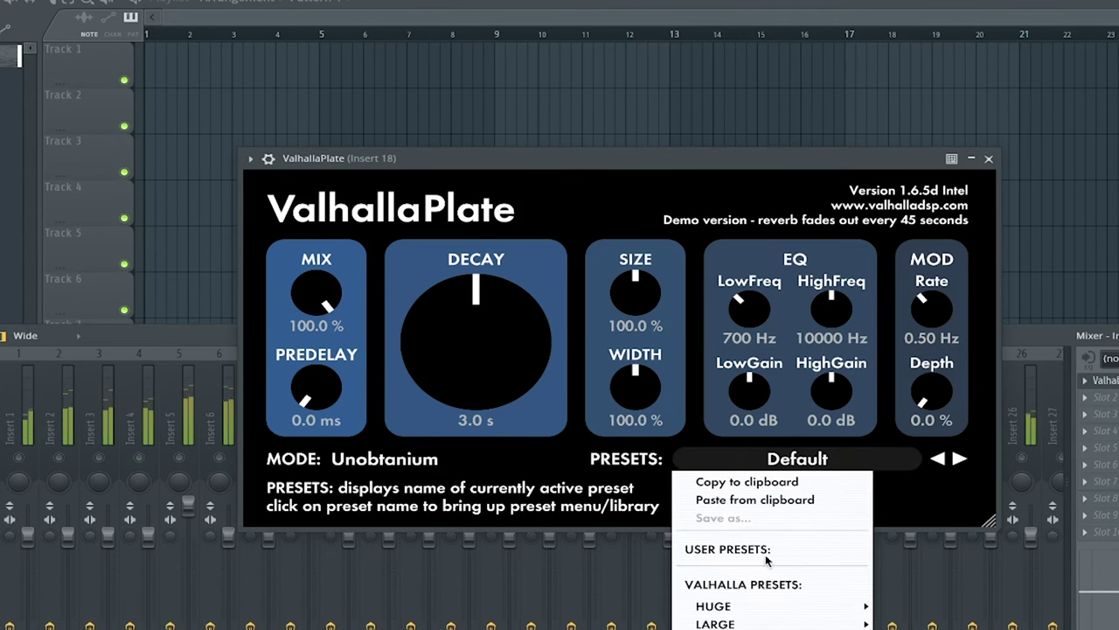
pyautogui.moveTo(759, 623)
pyautogui.click(980, 530)
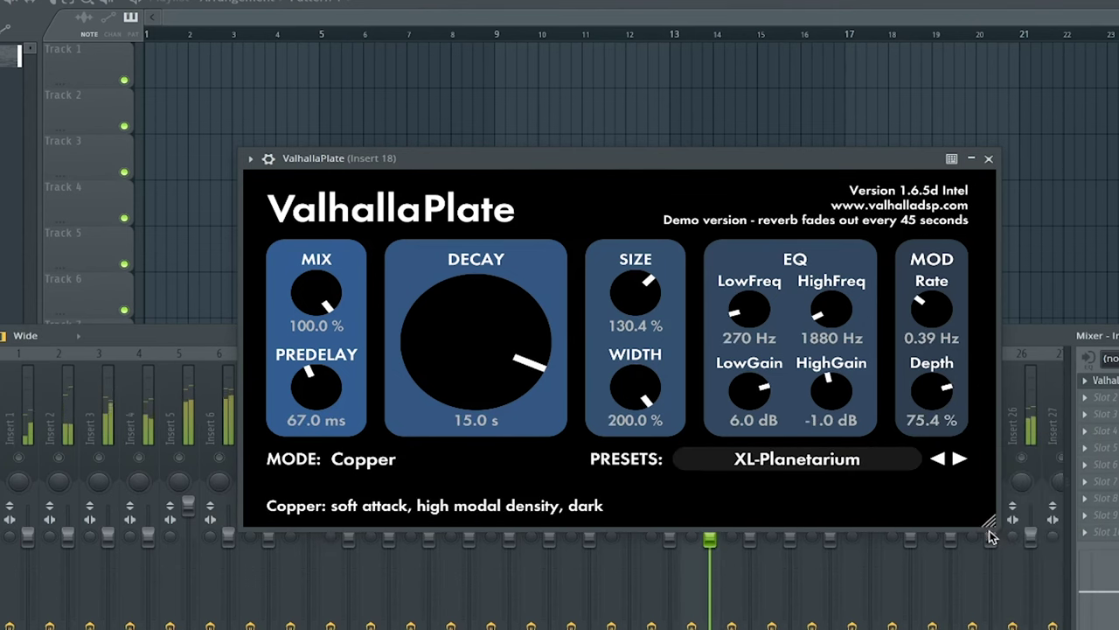
# Step: Set the plate reverb's mix to 56.4%, its predelay to 0.0 ms and its decay to 1.8 s
pyautogui.moveTo(321, 300); pyautogui.dragTo(321, 323)
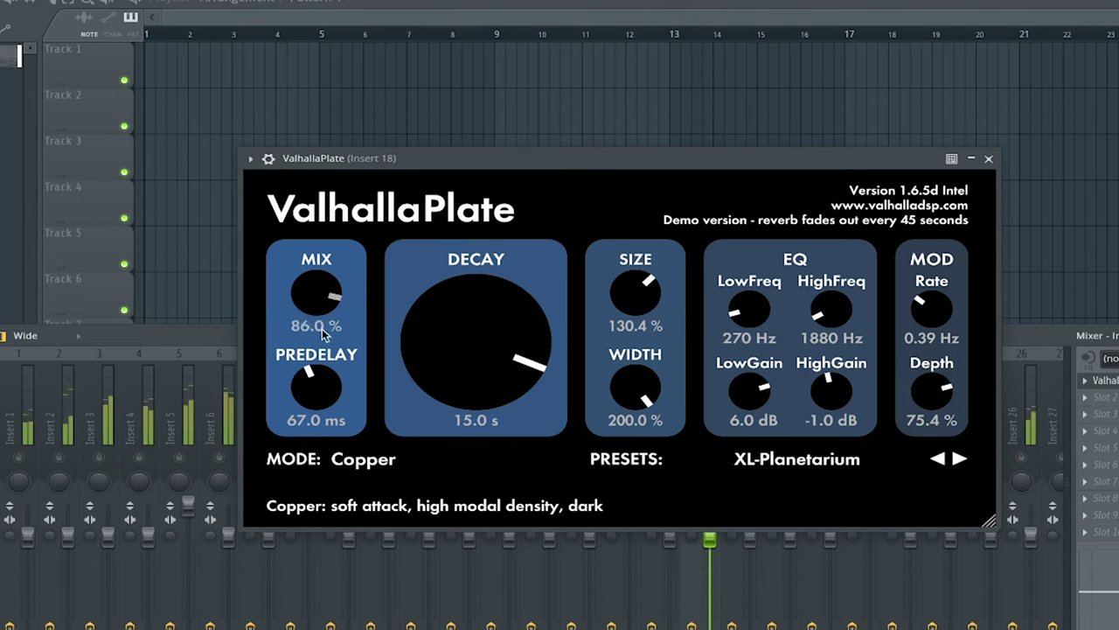
pyautogui.scroll(-10, 448, 420)
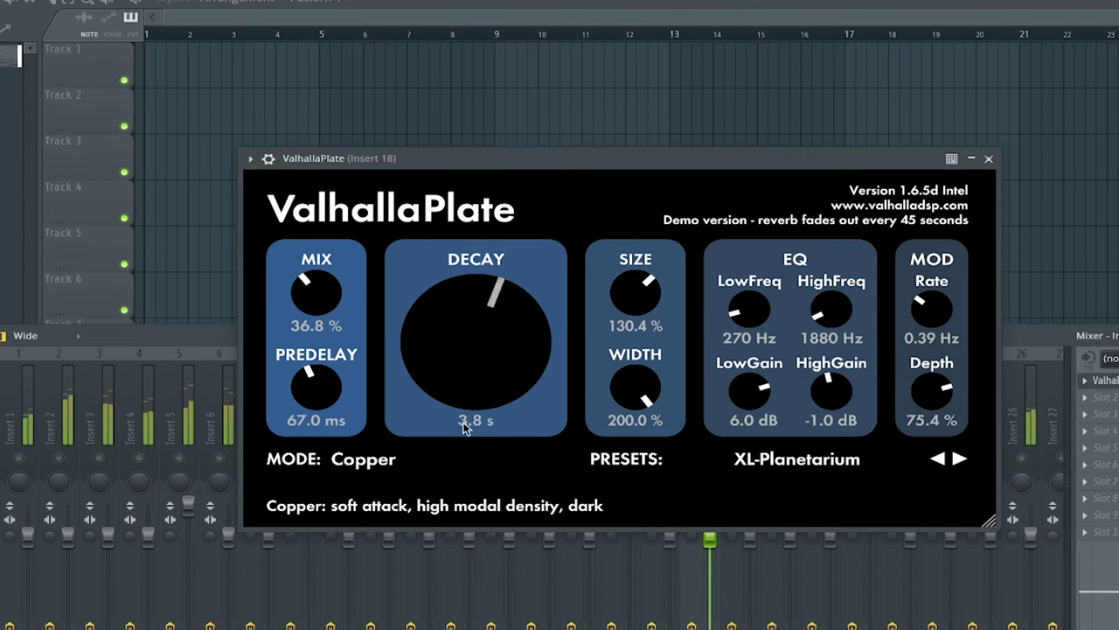
pyautogui.scroll(1, 330, 282)
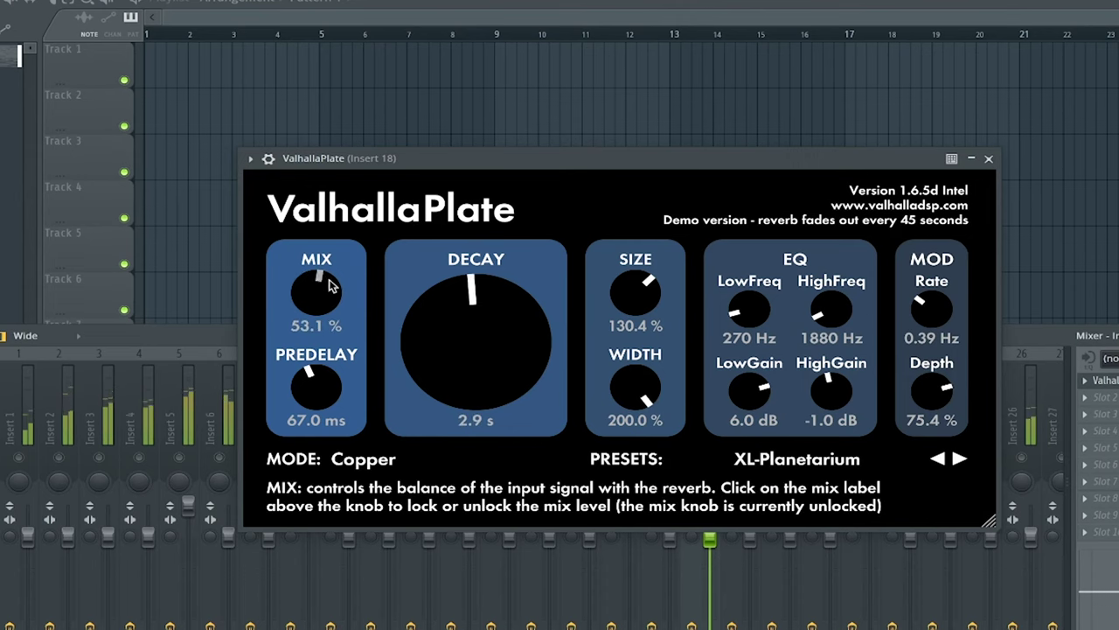
pyautogui.scroll(-3, 444, 338)
pyautogui.scroll(2, 313, 295)
pyautogui.moveTo(316, 384); pyautogui.dragTo(341, 472)
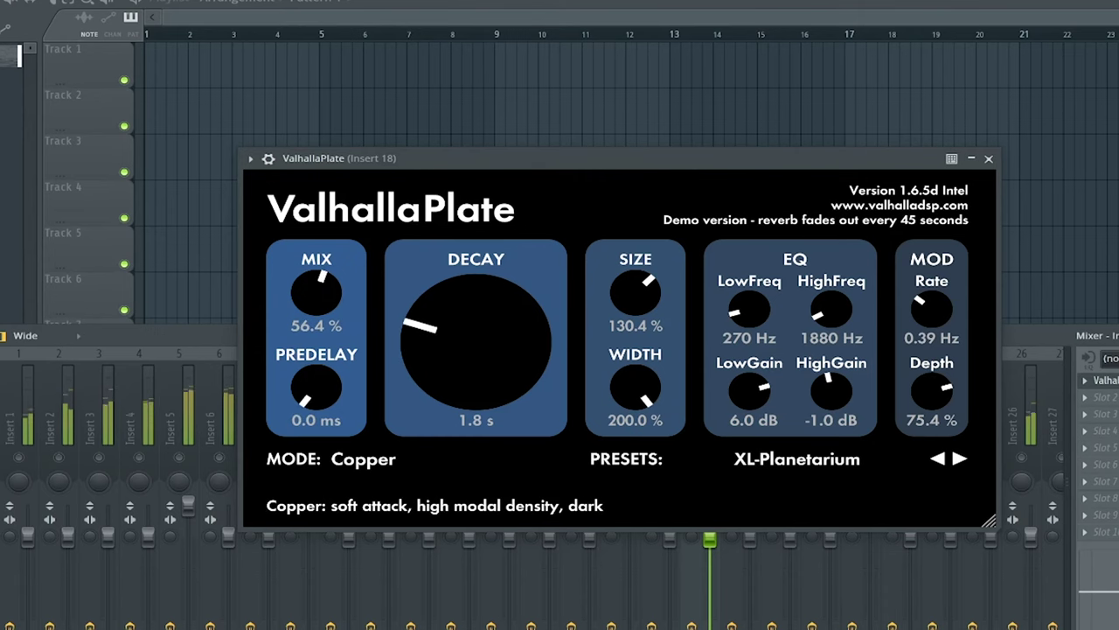
# Step: Switch the plate reverb to the Osmium mode with a 100% mix and a 1.3 s decay
pyautogui.click(450, 459)
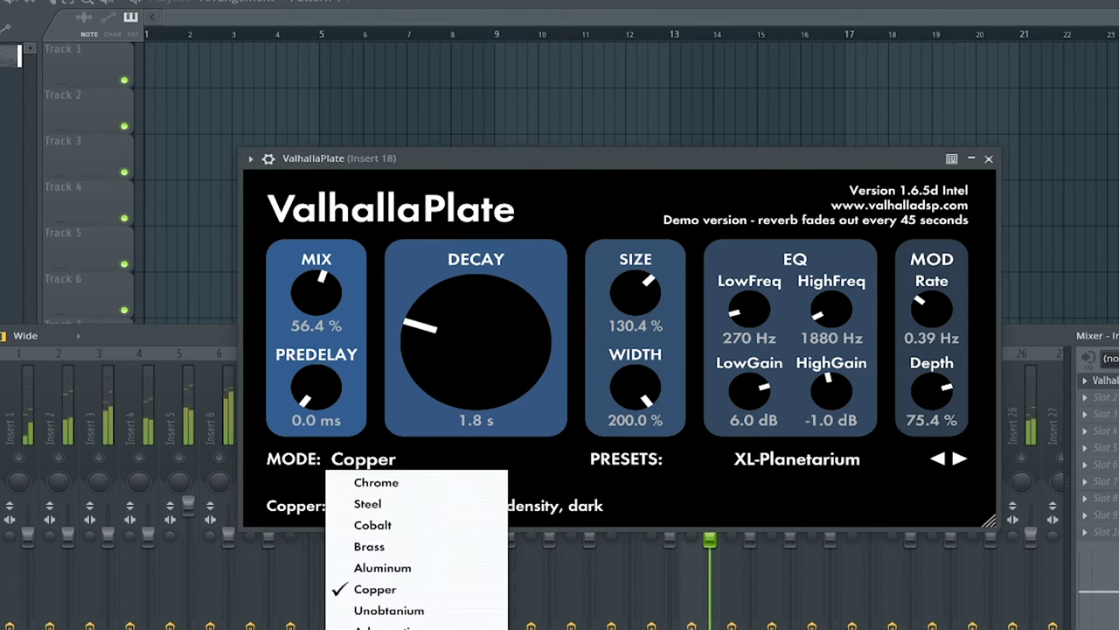
pyautogui.click(438, 629)
pyautogui.moveTo(332, 300); pyautogui.dragTo(334, 278)
pyautogui.moveTo(467, 331); pyautogui.dragTo(463, 621)
pyautogui.moveTo(324, 293); pyautogui.dragTo(310, 188)
pyautogui.moveTo(414, 325); pyautogui.dragTo(357, 288)
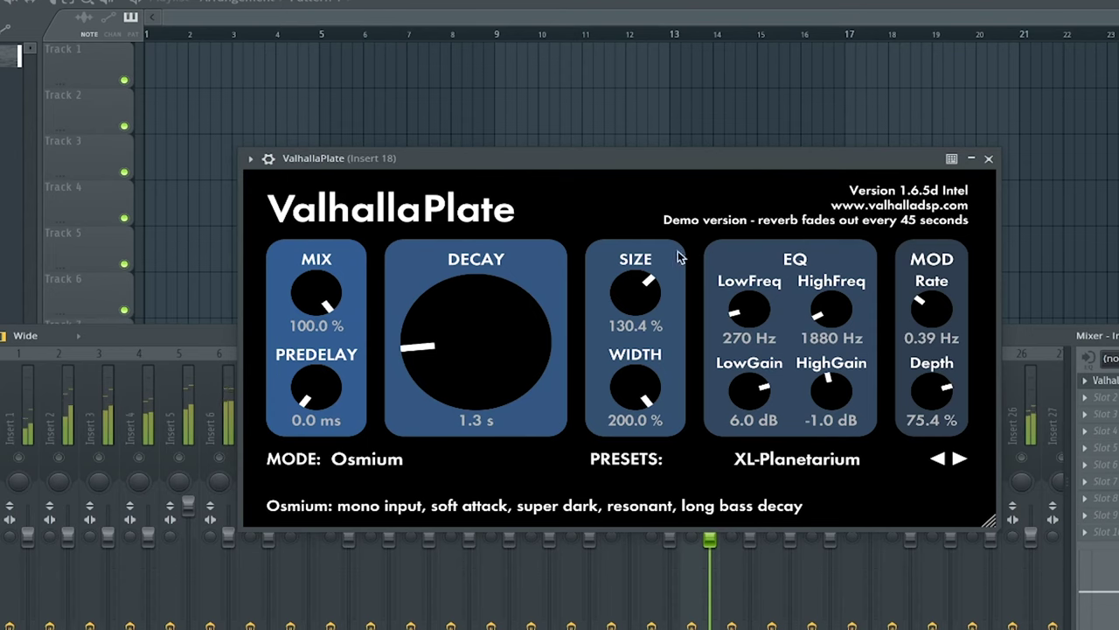
# Step: Lower the mix and lengthen the decay of the Osmium plate reverb
pyautogui.moveTo(323, 290); pyautogui.dragTo(325, 308)
pyautogui.moveTo(463, 376); pyautogui.dragTo(454, 279)
pyautogui.moveTo(333, 299); pyautogui.dragTo(337, 322)
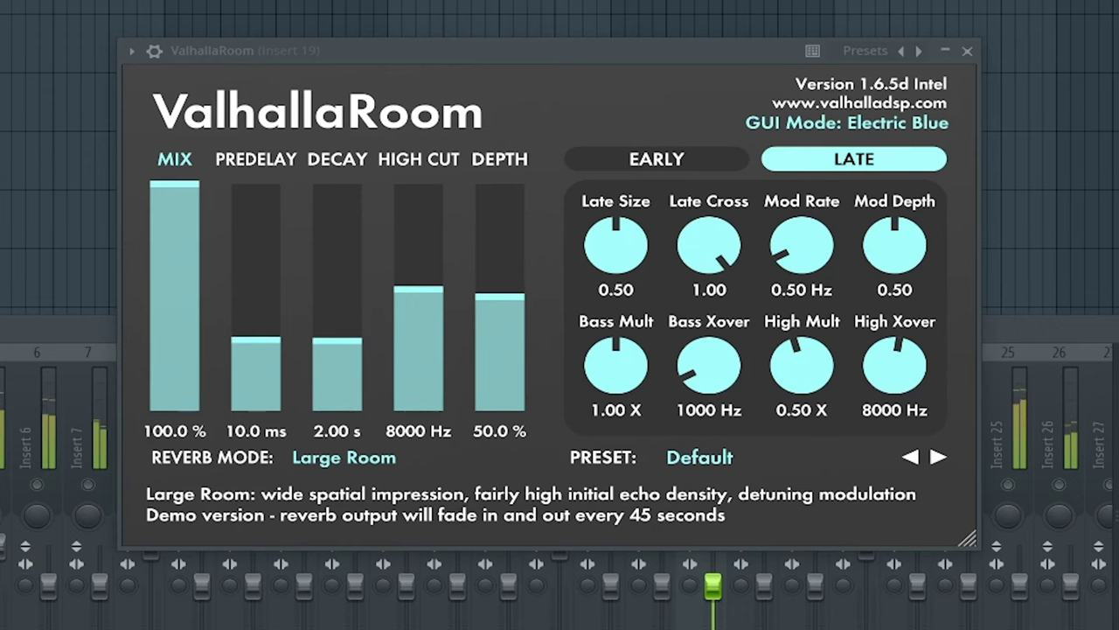
# Step: Try the Dark Room reverb mode and the BasilicaOfSantoSpirito cathedral preset in ValhallaRoom
pyautogui.moveTo(175, 194); pyautogui.dragTo(195, 165)
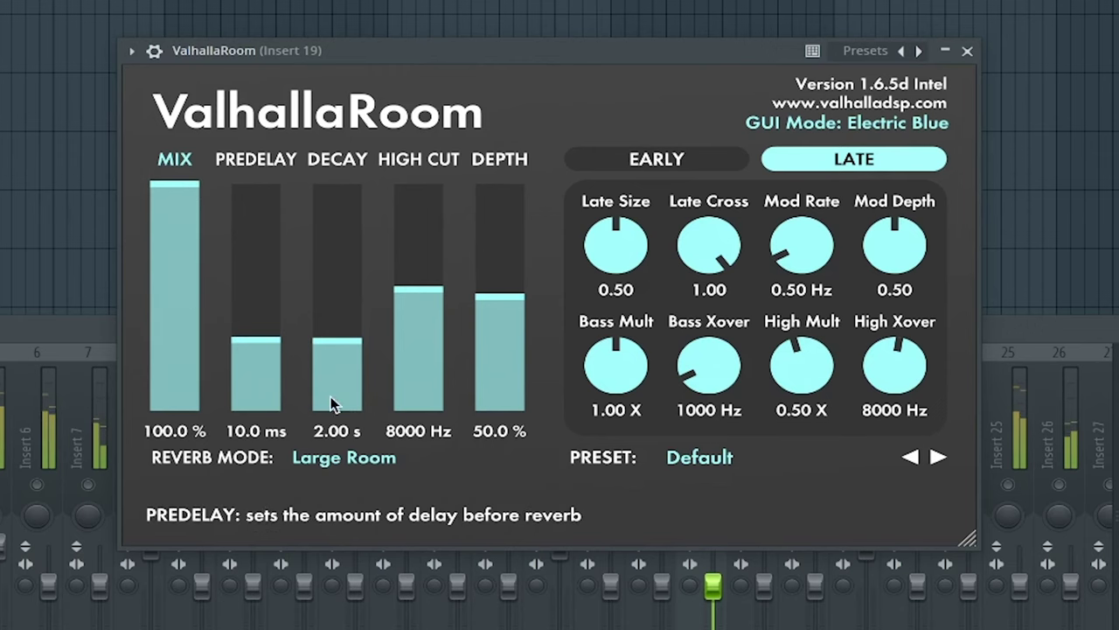
pyautogui.click(388, 455)
pyautogui.click(393, 571)
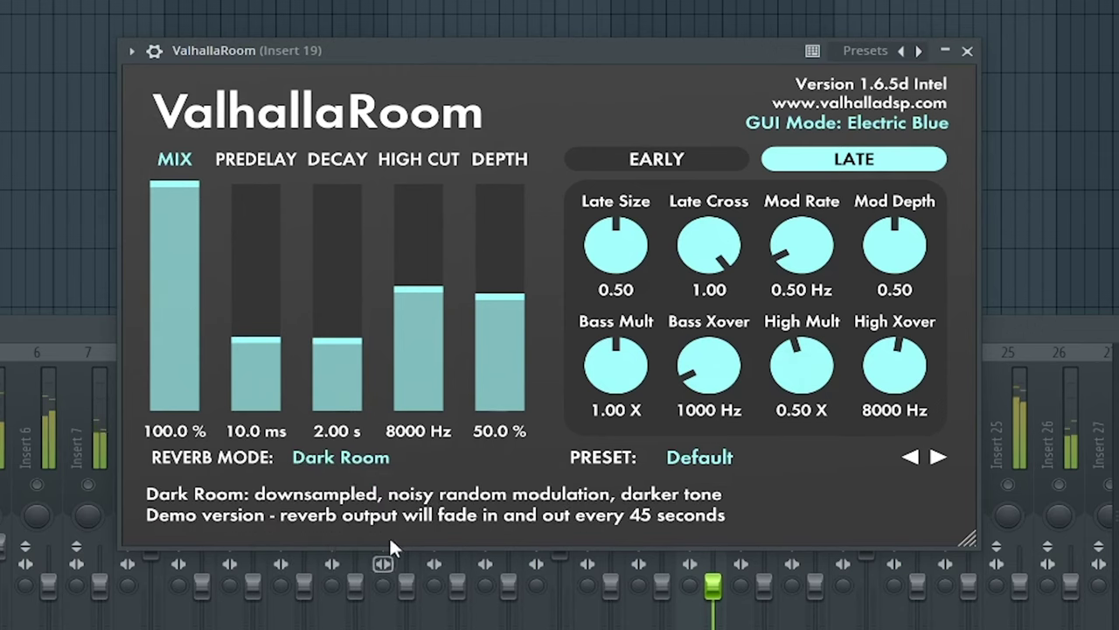
pyautogui.click(848, 453)
pyautogui.moveTo(800, 301)
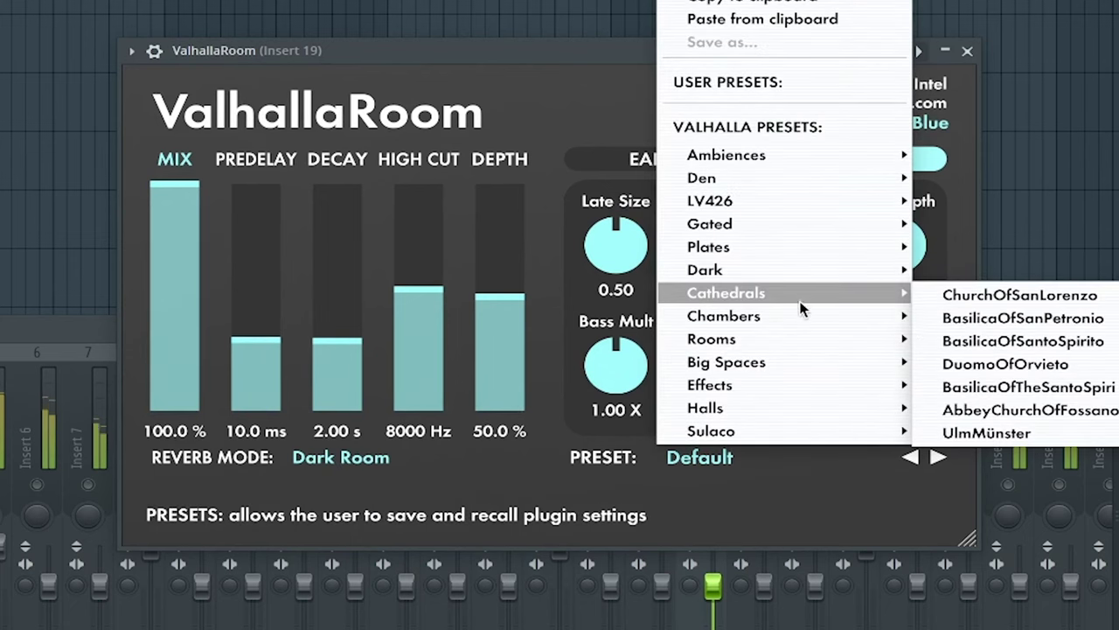
pyautogui.click(955, 343)
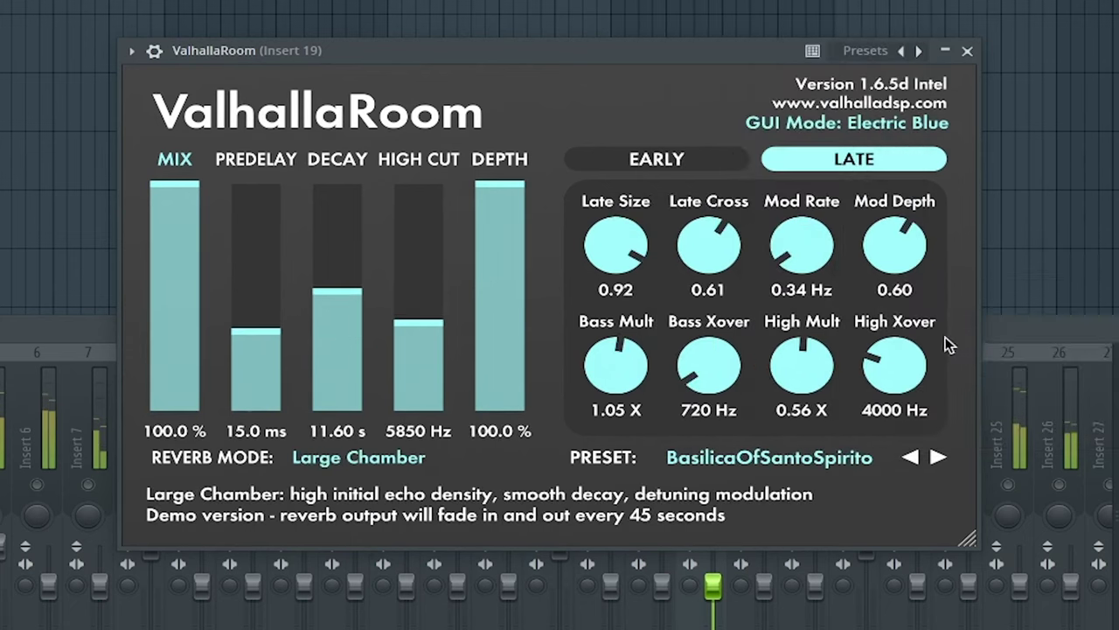
# Step: Load the LV426SynthHall preset from the LV426 category in ValhallaRoom
pyautogui.click(793, 449)
pyautogui.moveTo(753, 206)
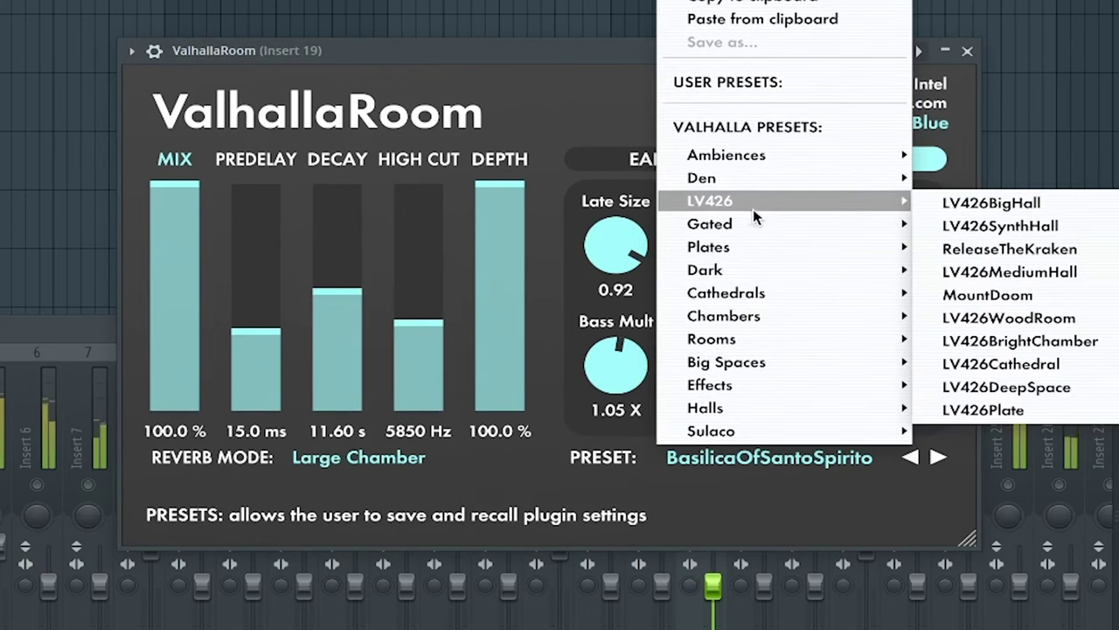
pyautogui.click(1009, 226)
pyautogui.click(325, 457)
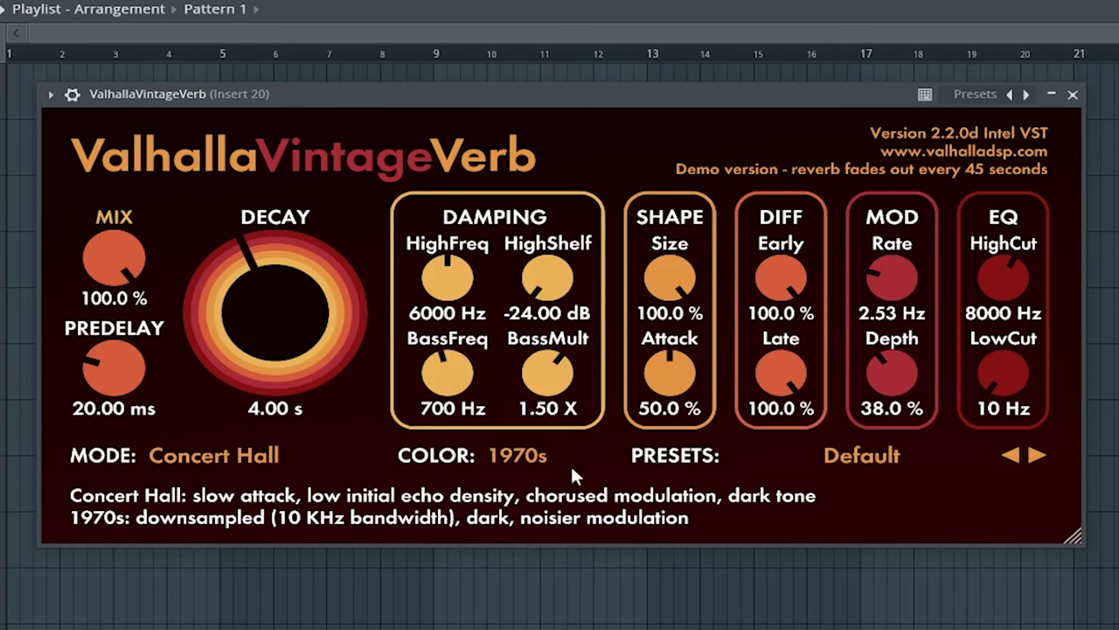
# Step: Try the 1980s and NOW color settings in ValhallaVintageVerb and return the color to 1970s
pyautogui.click(523, 458)
pyautogui.click(535, 505)
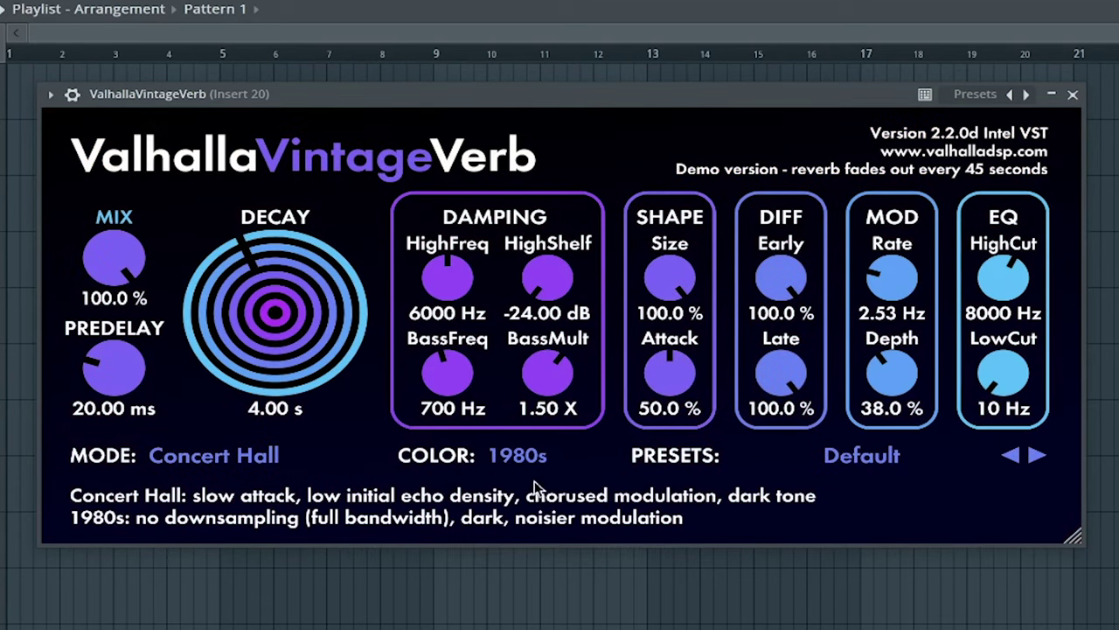
pyautogui.click(523, 458)
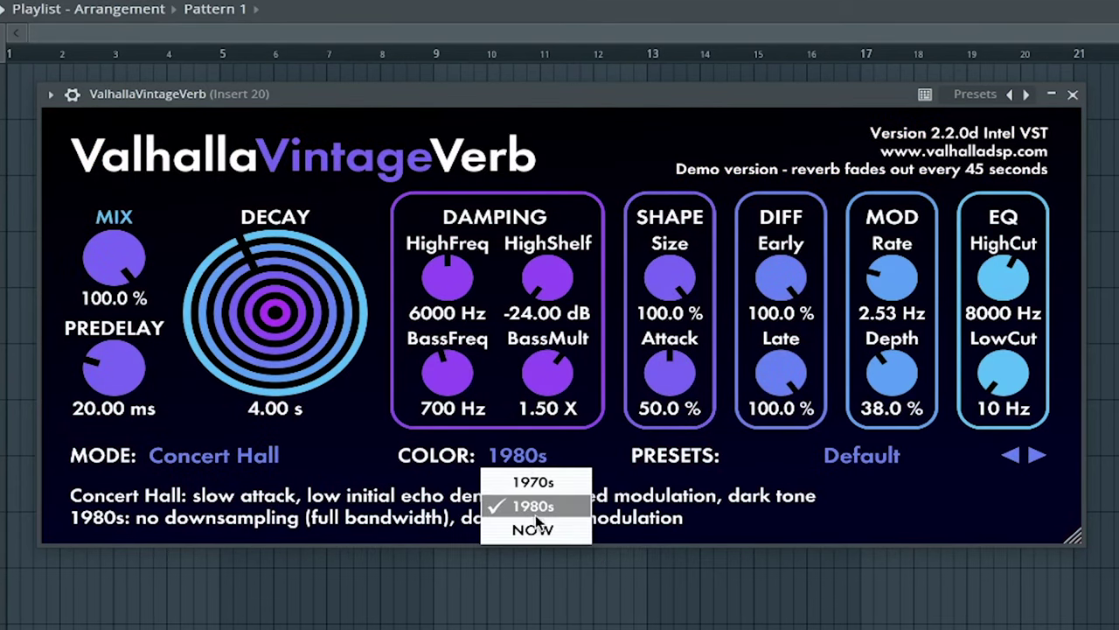
pyautogui.click(536, 532)
pyautogui.click(518, 458)
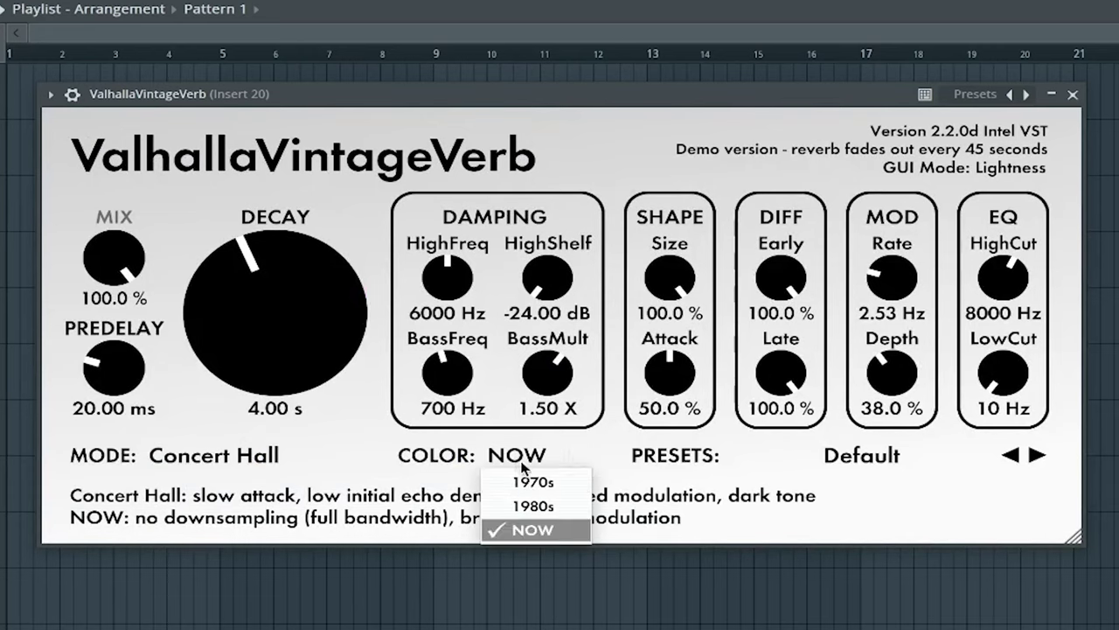
pyautogui.click(535, 480)
# Step: Set the ValhallaVintageVerb mode to Chaotic Hall and look through the preset categories
pyautogui.click(270, 464)
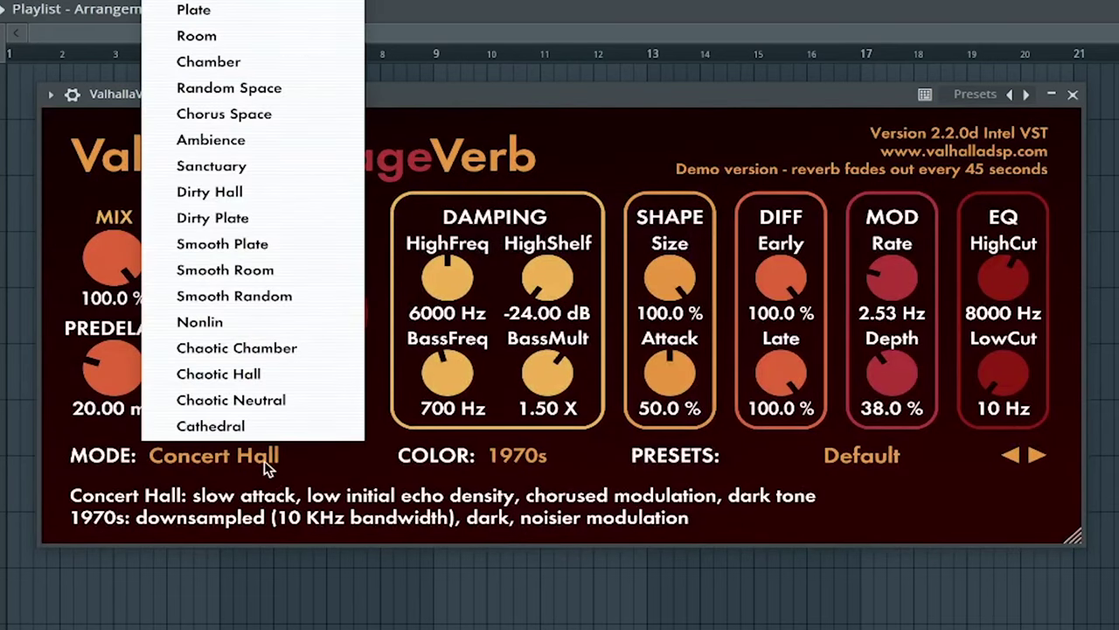
pyautogui.click(262, 370)
pyautogui.click(891, 460)
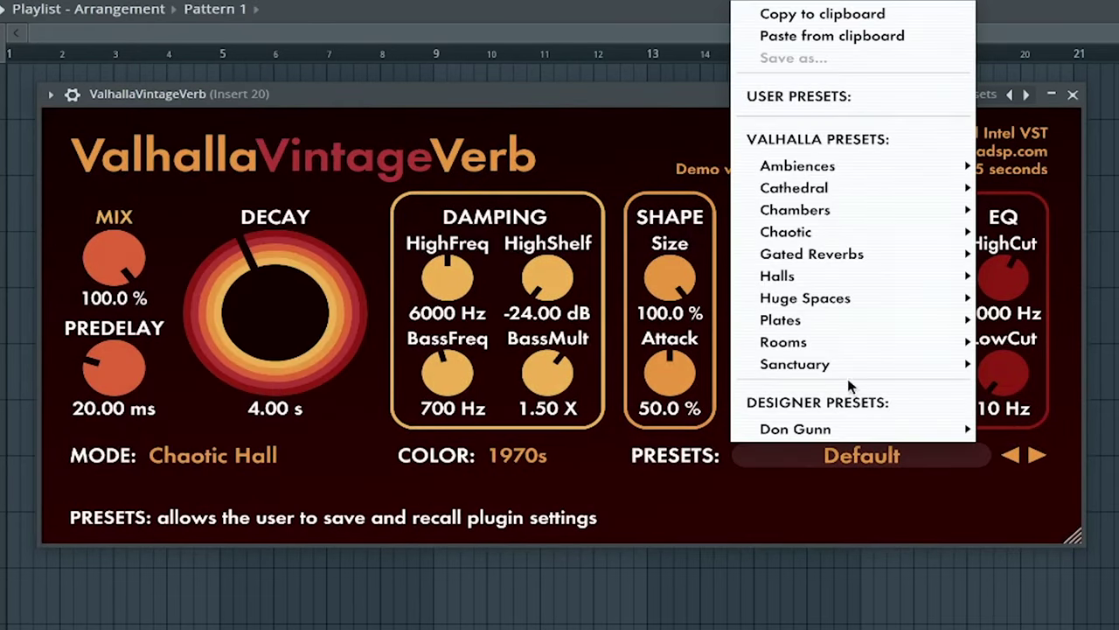
pyautogui.click(668, 248)
# Step: Show the mixer and set the ValhallaVintageVerb mode to Smooth Room
pyautogui.press('F9')
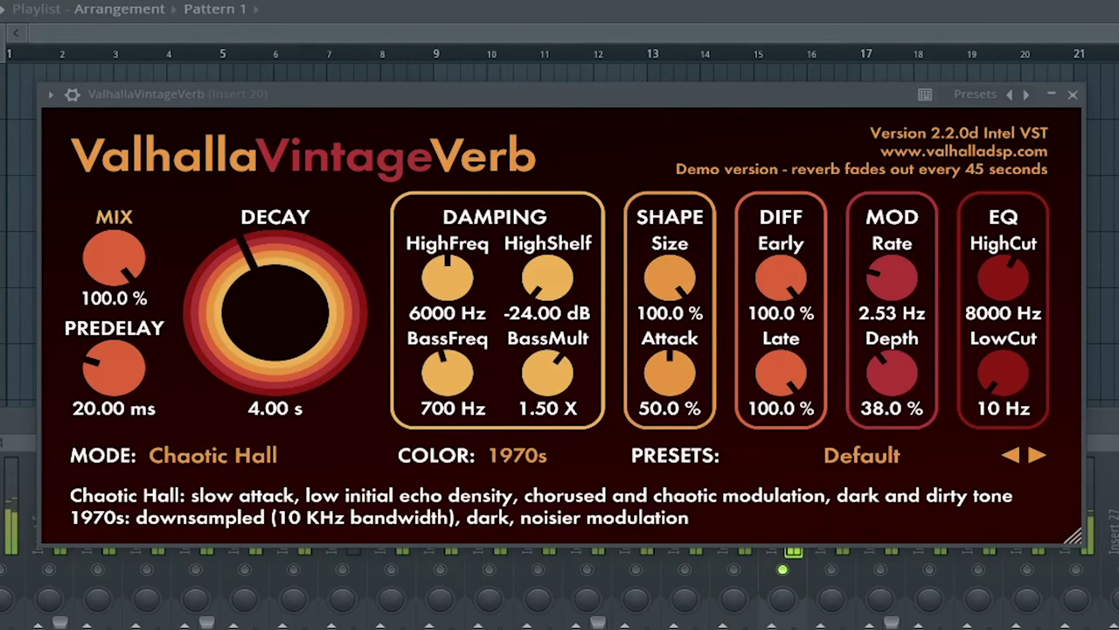
pyautogui.click(317, 457)
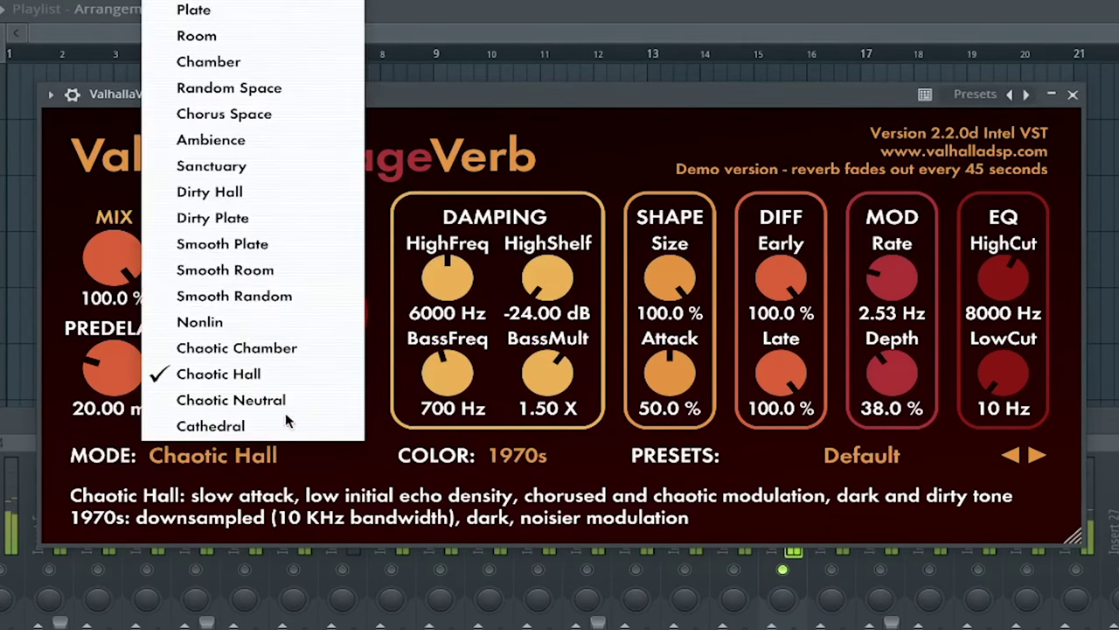
pyautogui.click(279, 275)
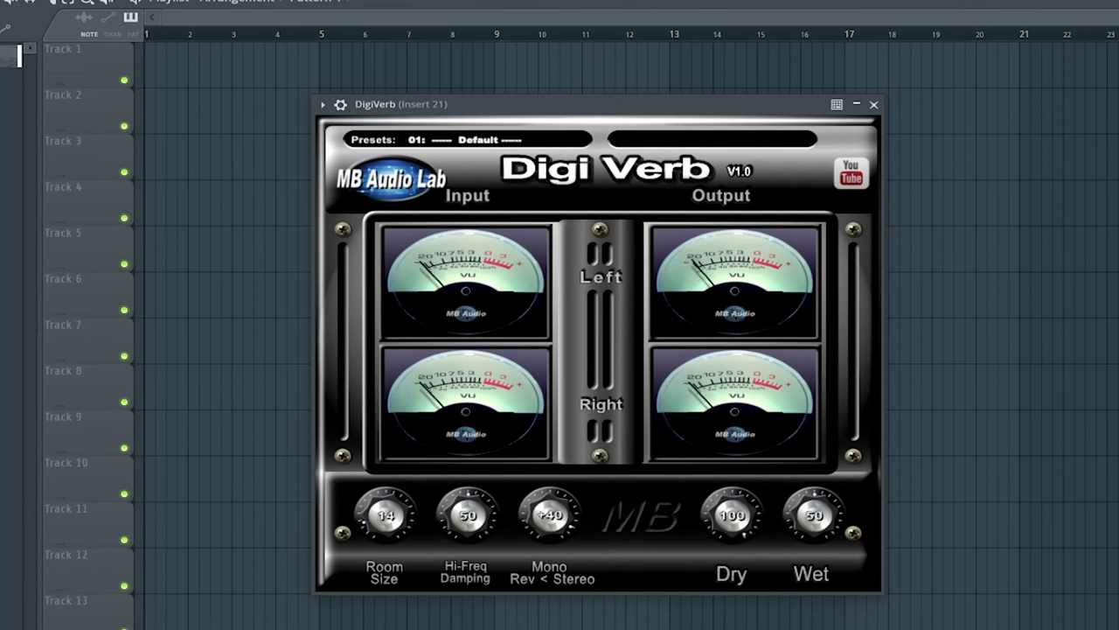
# Step: Show the mixer behind DigiVerb and load preset 14, the insert Large Hall
pyautogui.press('F9')
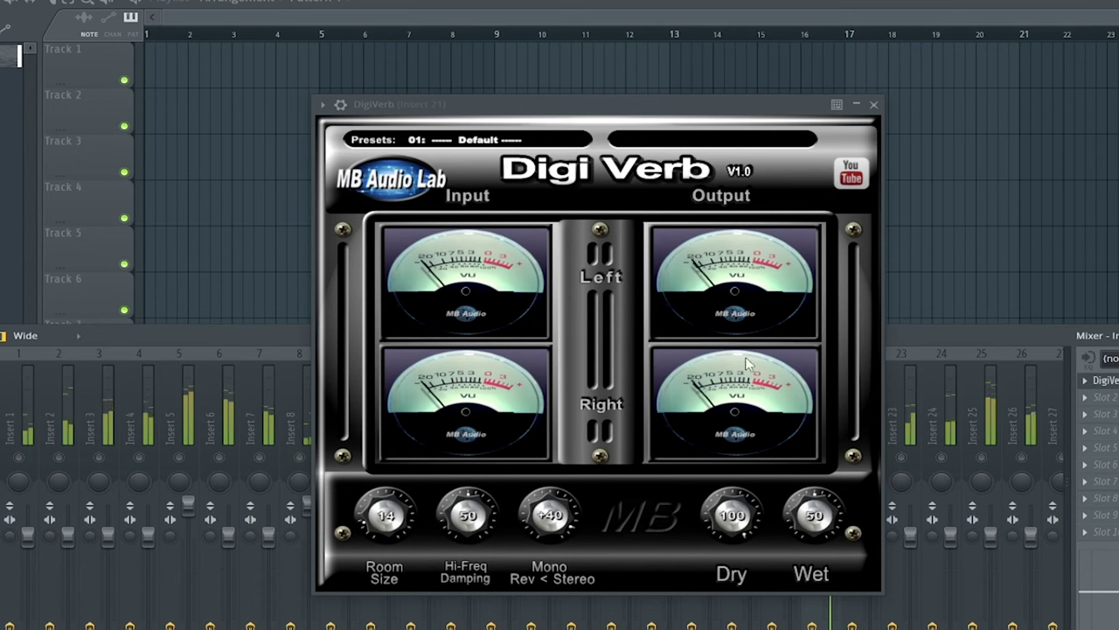
pyautogui.click(501, 144)
pyautogui.click(597, 151)
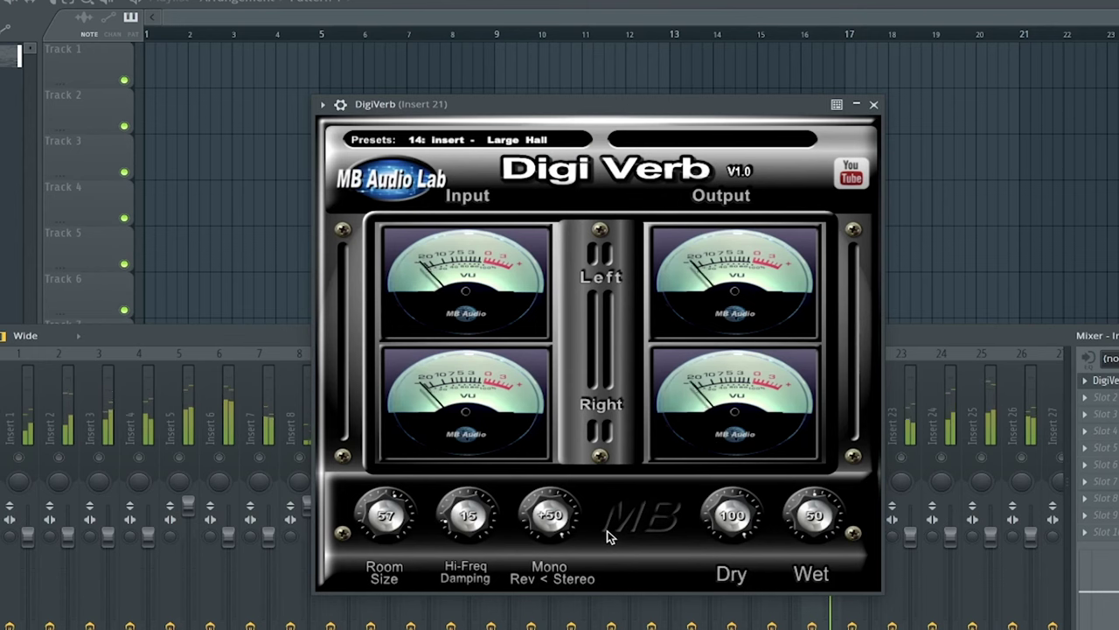
# Step: Load DigiVerb preset 20, FxSend XLarge Plate, and raise its dry level to 39
pyautogui.click(495, 144)
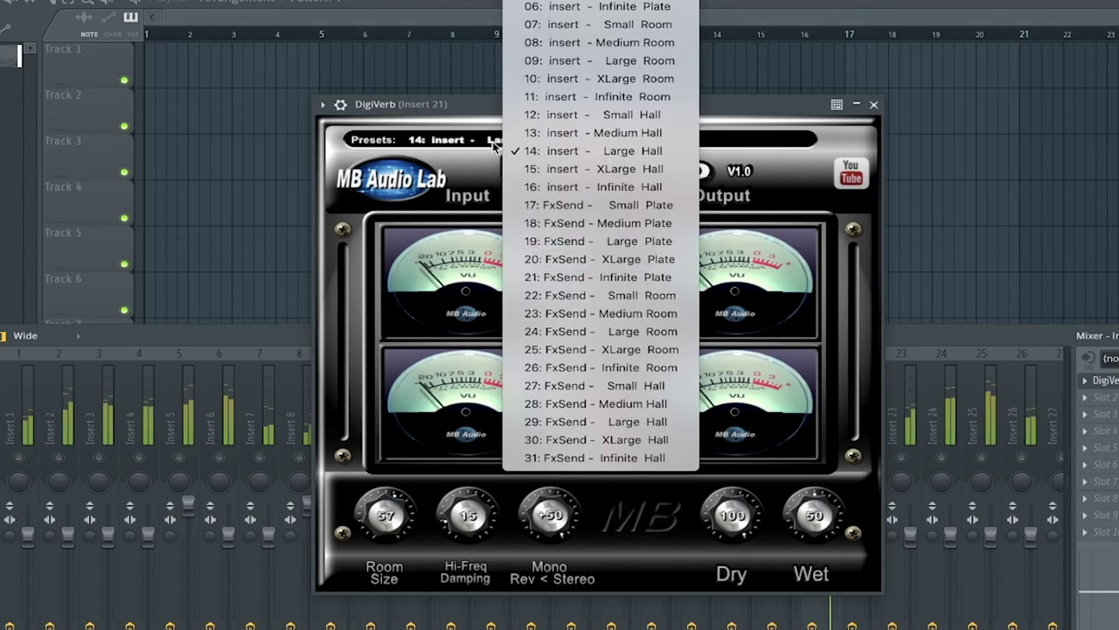
pyautogui.click(567, 260)
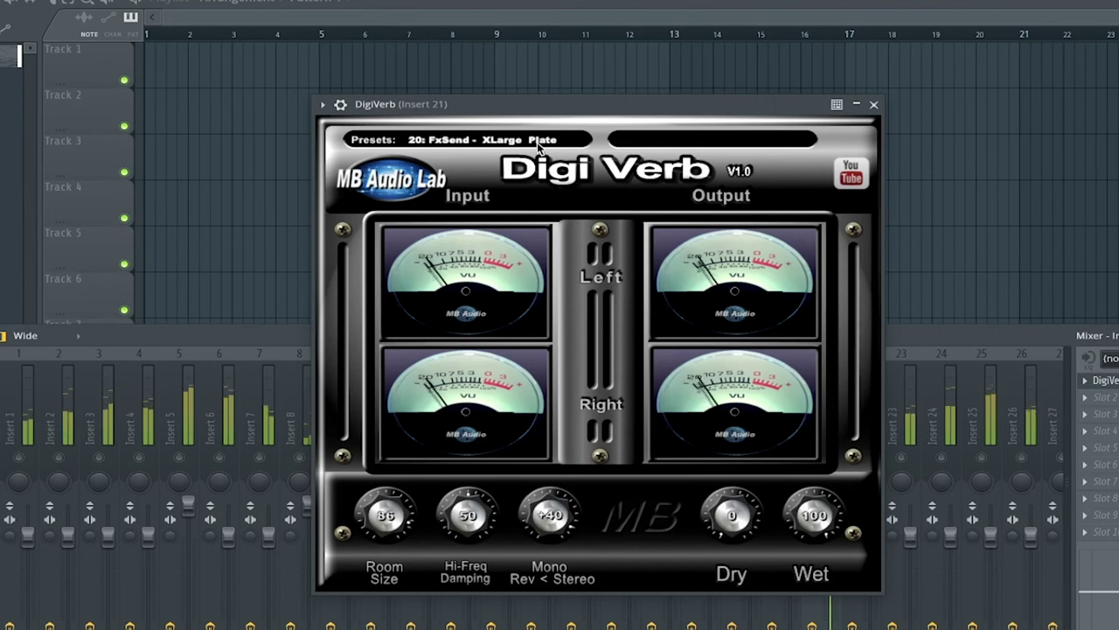
pyautogui.click(536, 142)
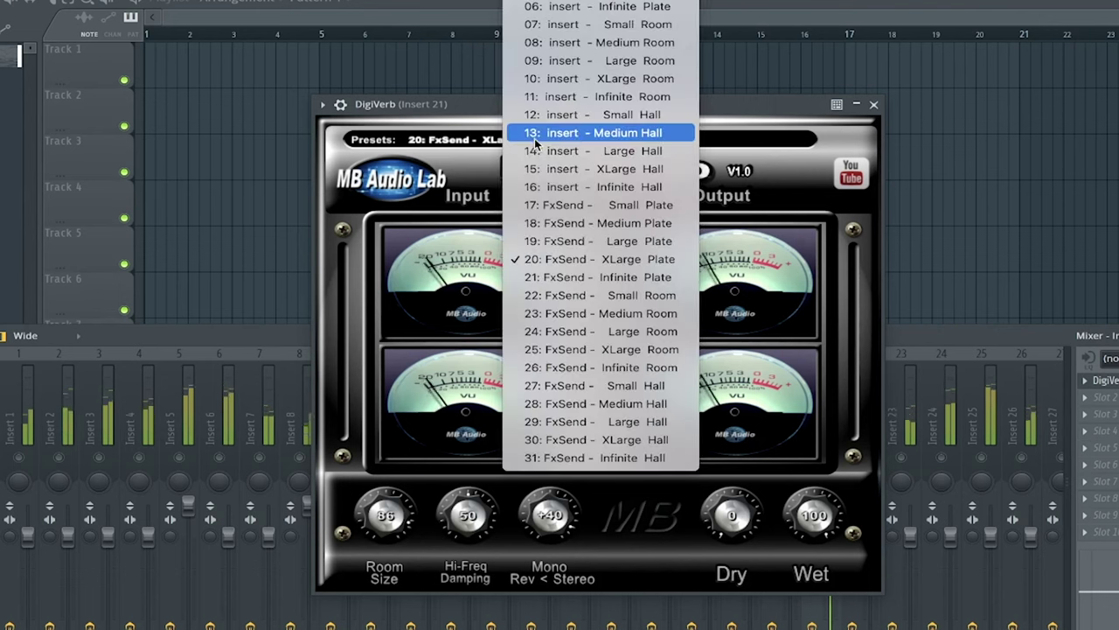
pyautogui.click(782, 438)
pyautogui.moveTo(732, 523); pyautogui.dragTo(710, 418)
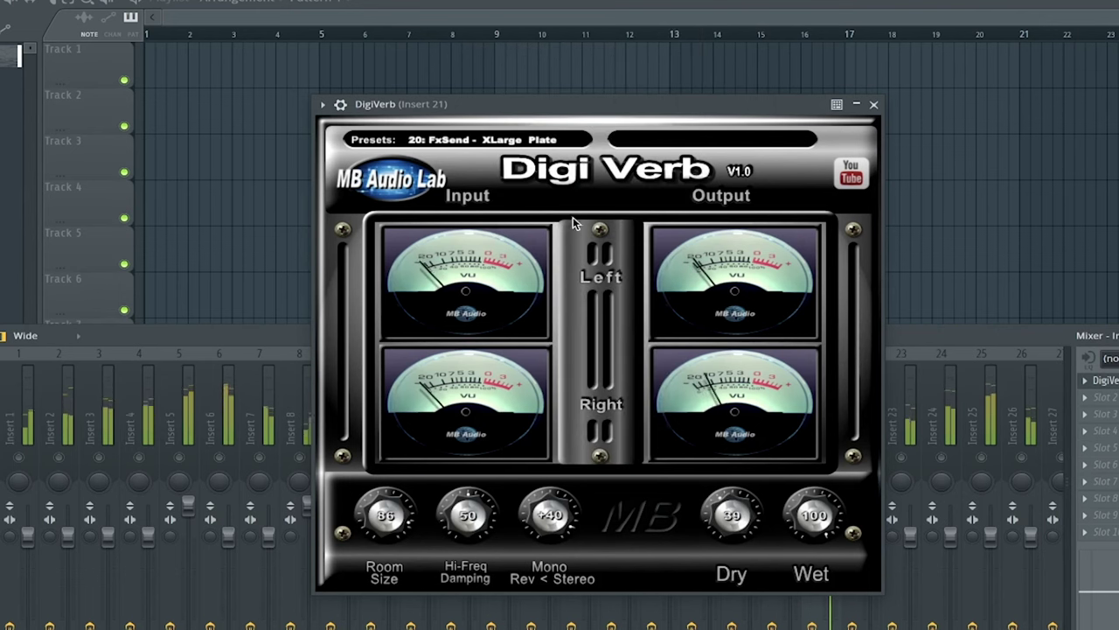
# Step: Load DigiVerb preset 23, FxSend Medium Room, and set the dry level to 52 and the wet level to 72
pyautogui.click(542, 140)
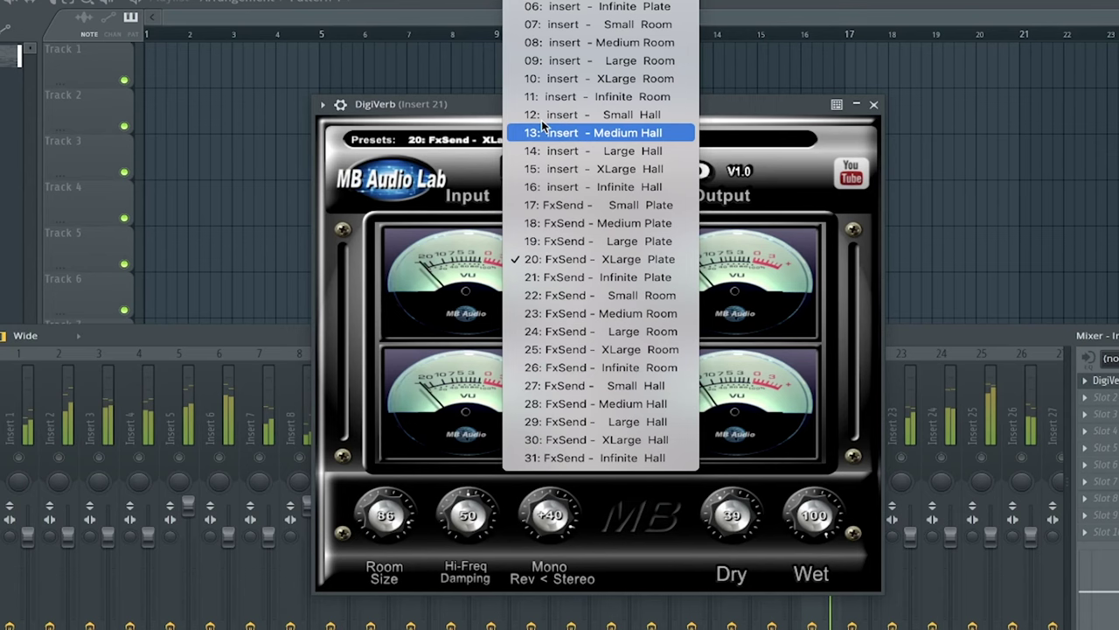
pyautogui.click(614, 323)
pyautogui.moveTo(811, 507); pyautogui.dragTo(805, 566)
pyautogui.moveTo(733, 523); pyautogui.dragTo(724, 453)
pyautogui.moveTo(811, 516)
pyautogui.mouseDown()
pyautogui.moveTo(821, 550)
pyautogui.moveTo(809, 496)
pyautogui.mouseUp()
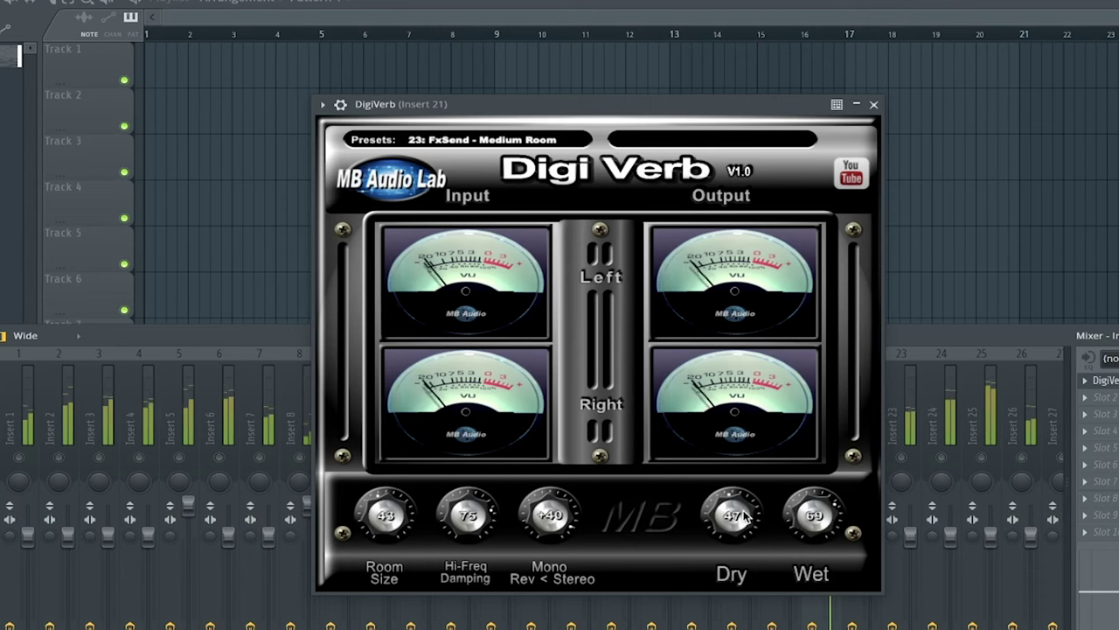
pyautogui.moveTo(806, 519); pyautogui.dragTo(806, 508)
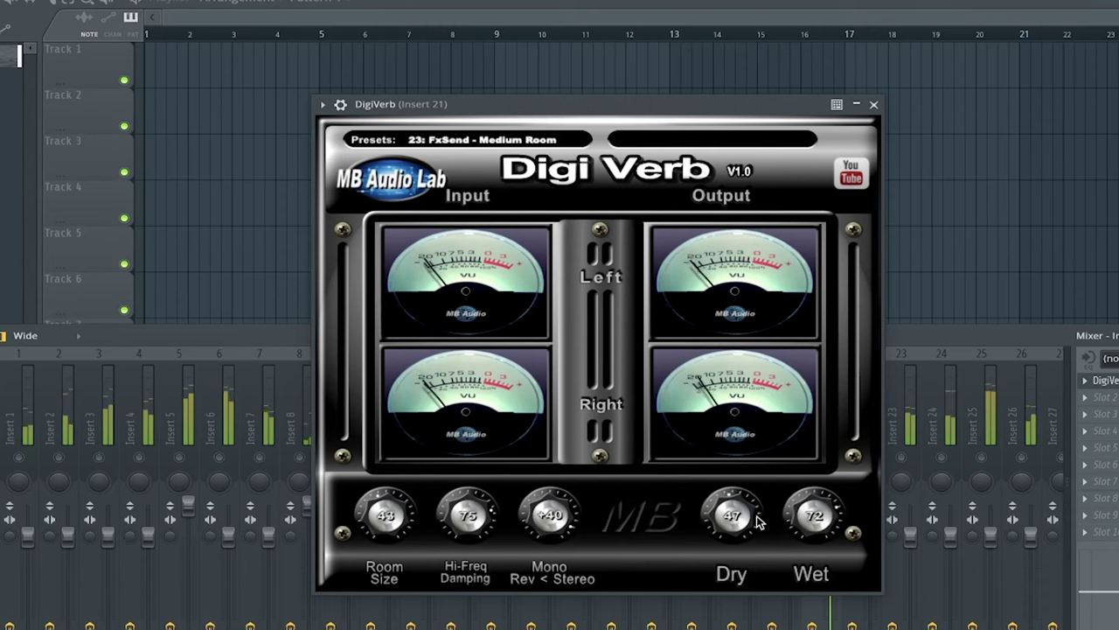
pyautogui.moveTo(734, 515); pyautogui.dragTo(734, 499)
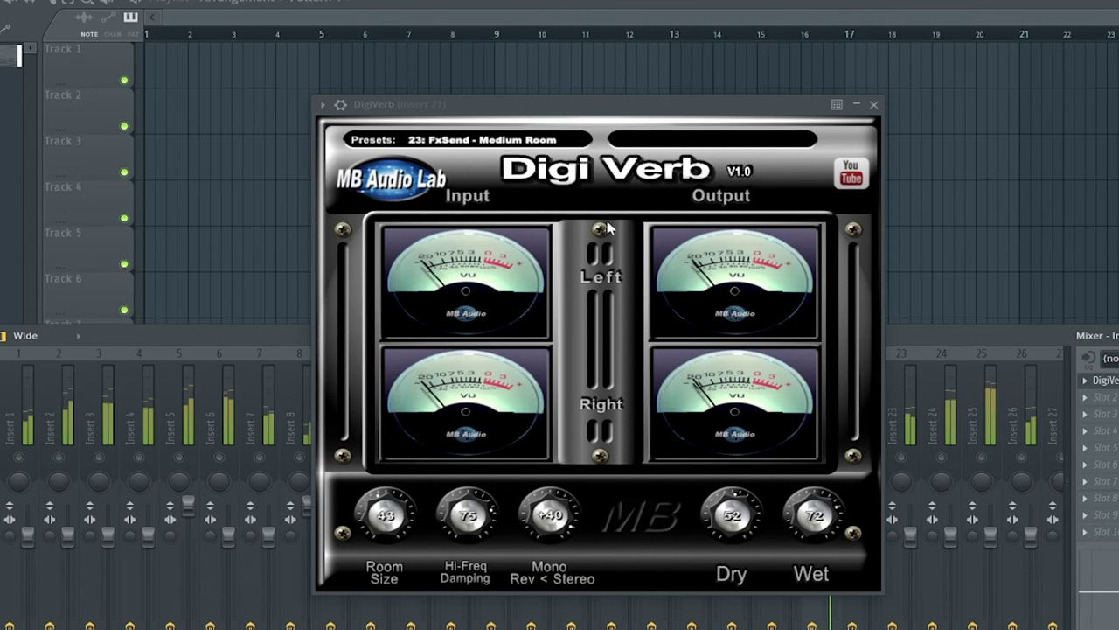
# Step: Load DigiVerb preset 26, FxSend Infinite Room, and set the dry level to 63 and the wet level to 61
pyautogui.click(555, 143)
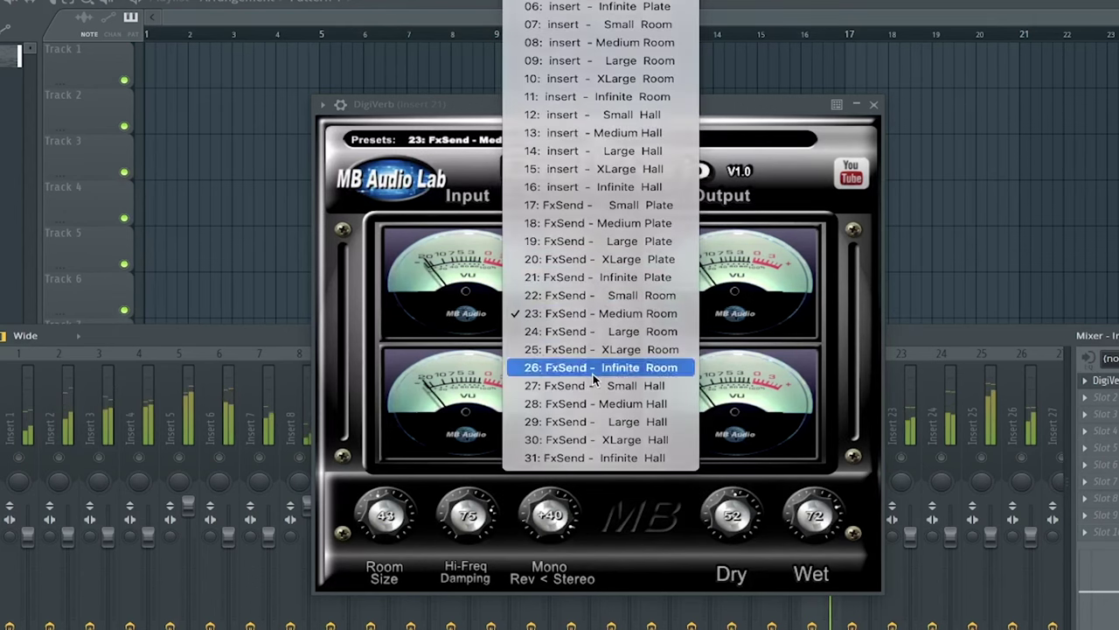
pyautogui.click(673, 366)
pyautogui.moveTo(737, 530); pyautogui.dragTo(703, 428)
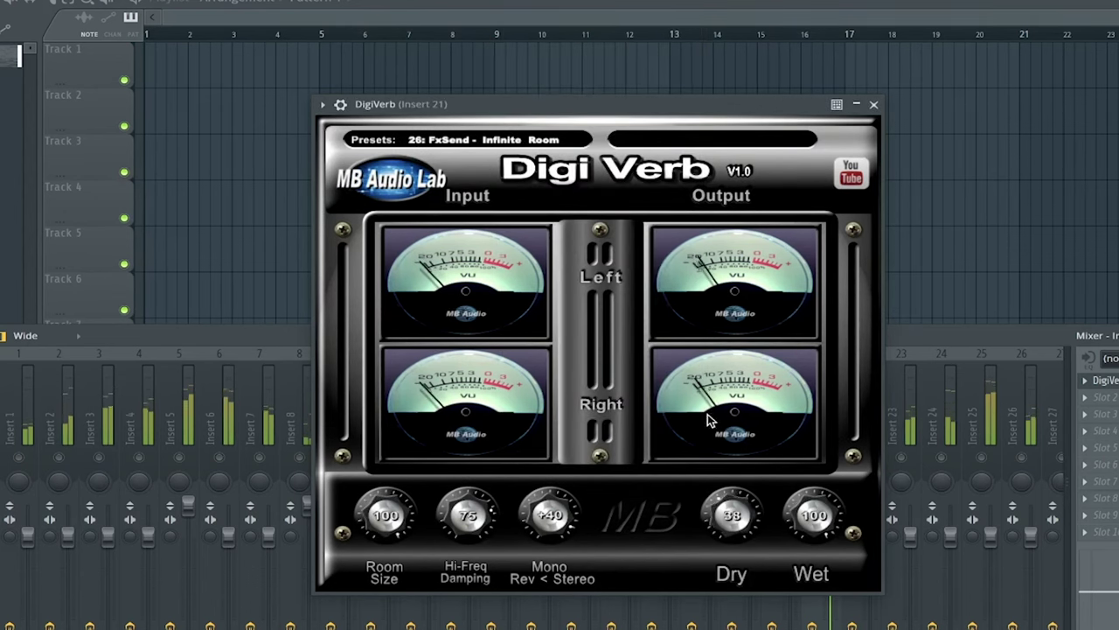
pyautogui.moveTo(714, 359); pyautogui.dragTo(717, 348)
pyautogui.moveTo(812, 503); pyautogui.dragTo(871, 624)
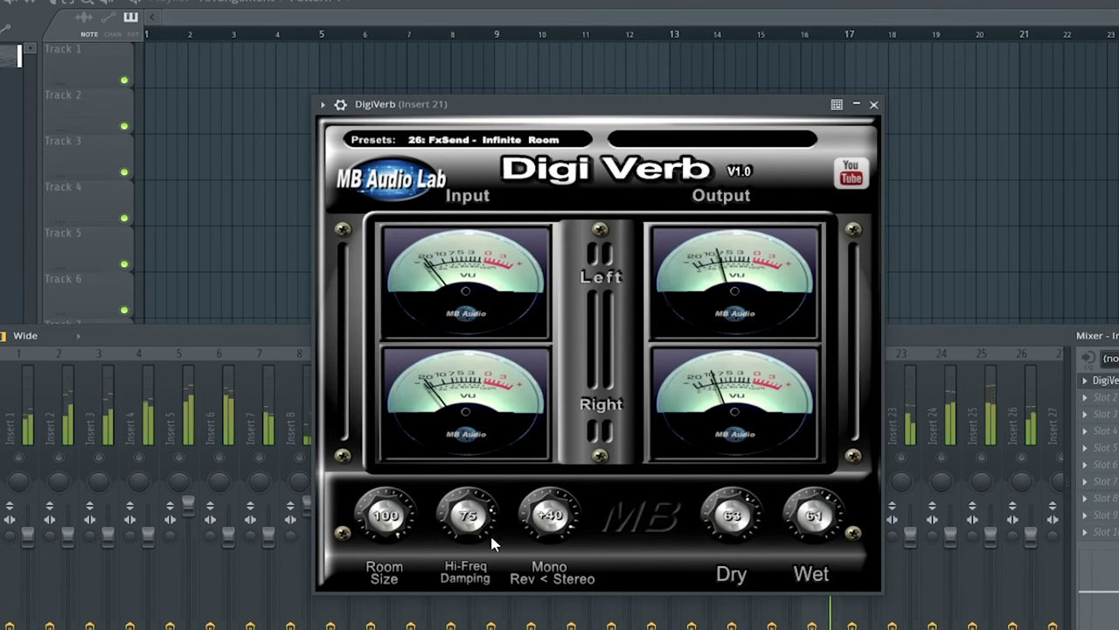
# Step: Load DigiVerb preset 10, the insert XLarge Room
pyautogui.click(542, 138)
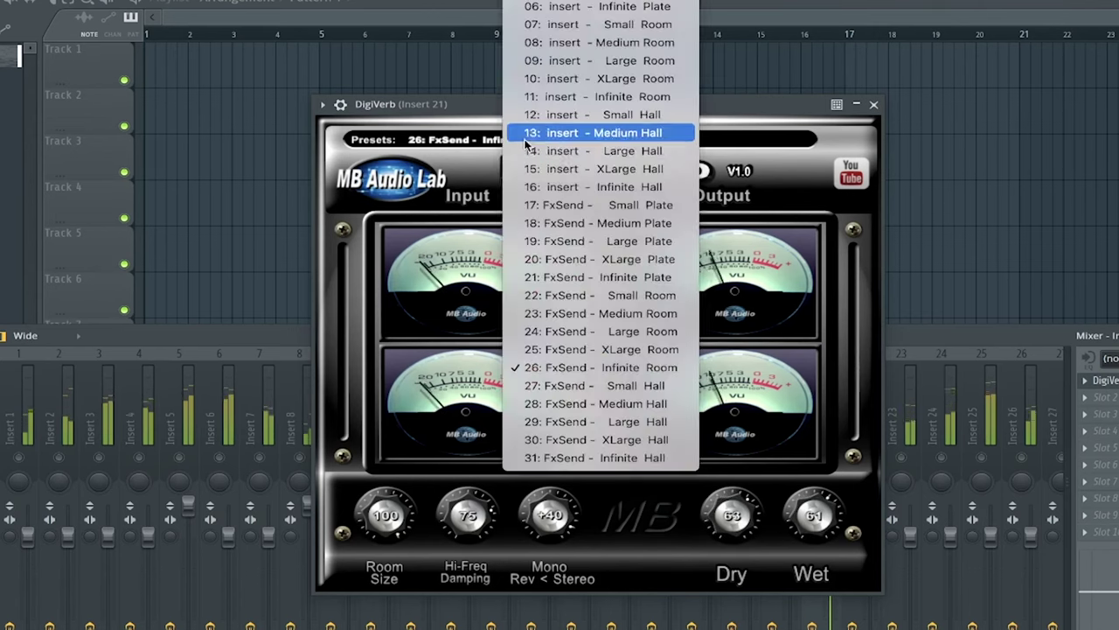
pyautogui.click(576, 75)
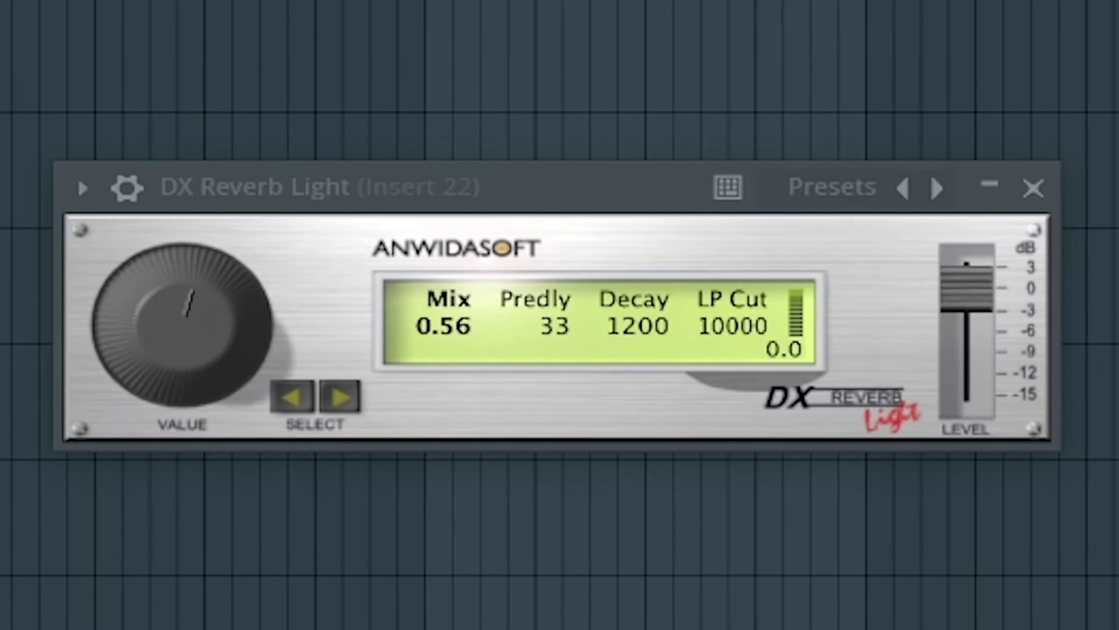
# Step: Load the 08 - Medium room fat preset in DX Reverb Light and raise the mix to 0.63
pyautogui.click(852, 194)
pyautogui.click(1040, 546)
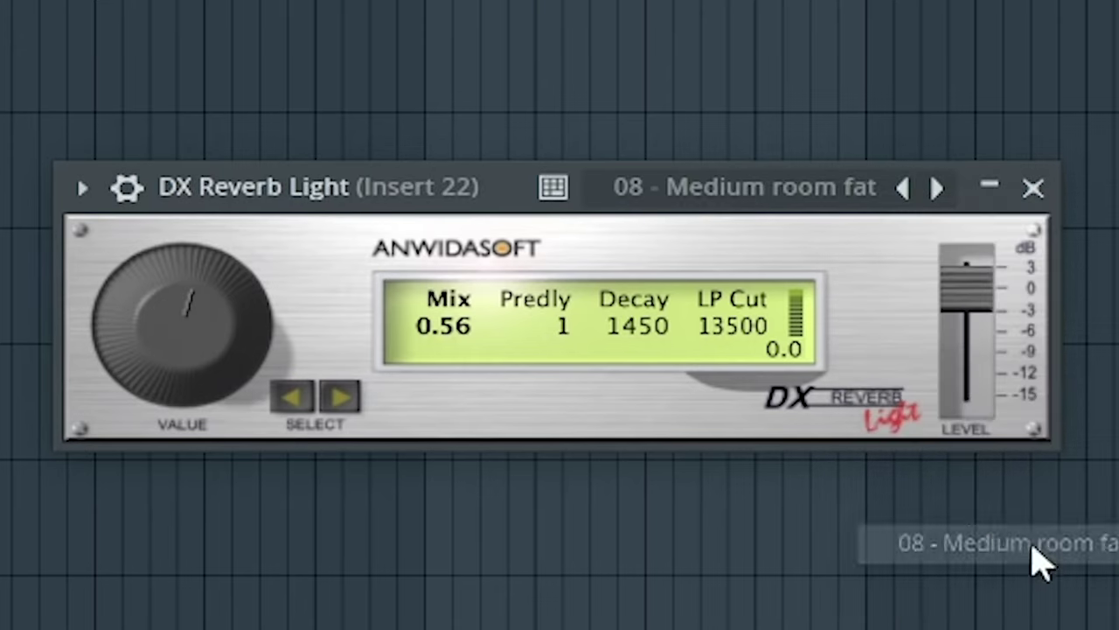
pyautogui.moveTo(183, 382); pyautogui.dragTo(185, 326)
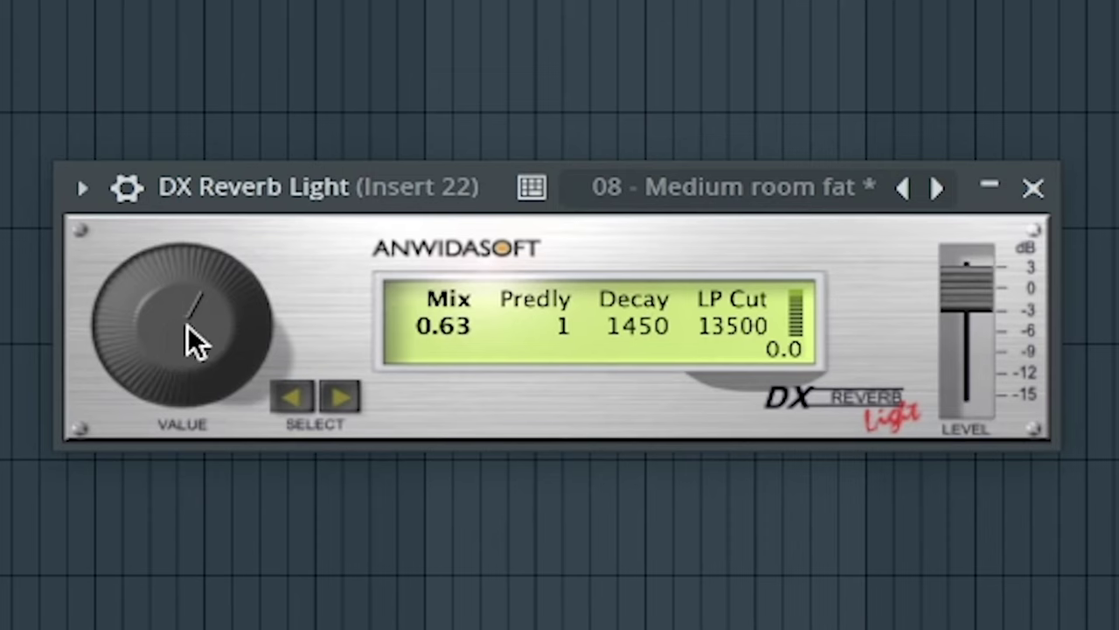
# Step: Try the DX Reverb Light preset 14 - Mirror, followed by preset 15 - Echoverb
pyautogui.click(791, 196)
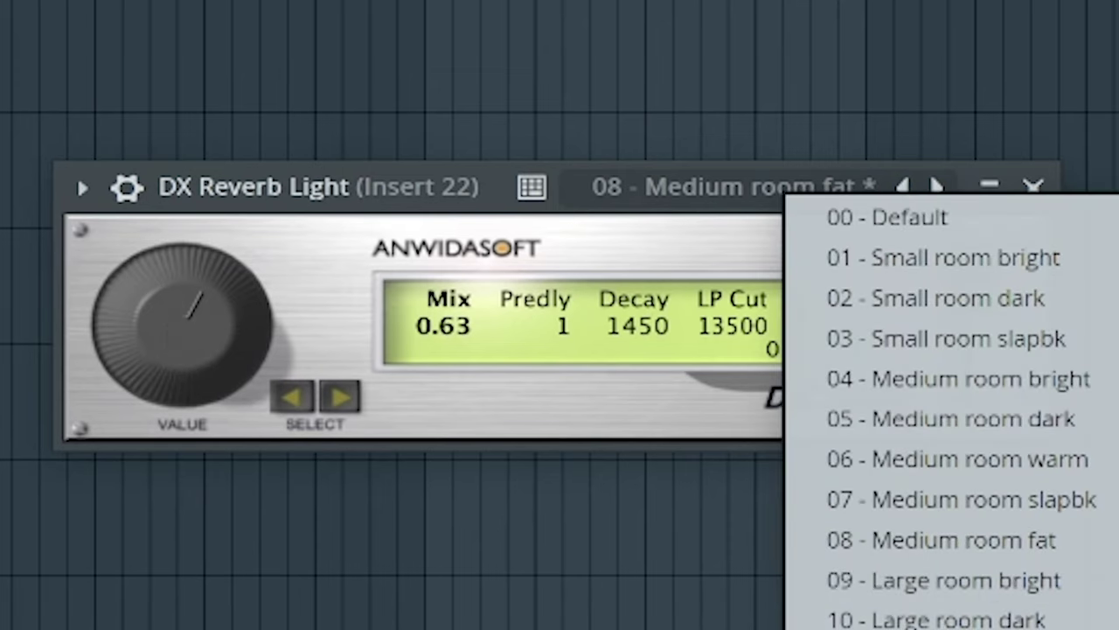
pyautogui.click(874, 629)
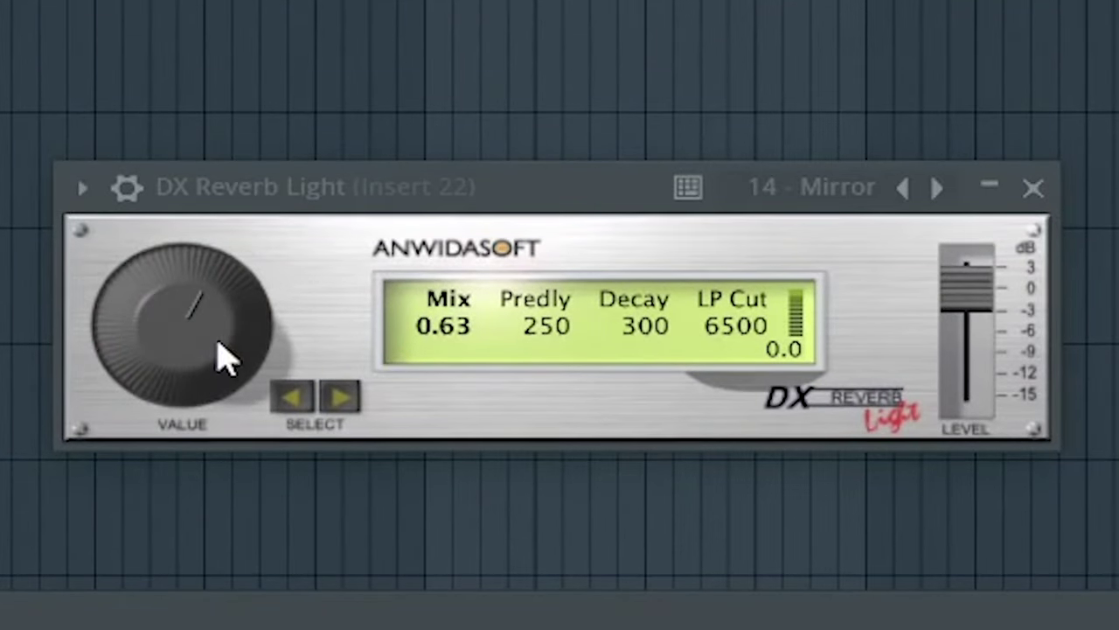
pyautogui.click(938, 188)
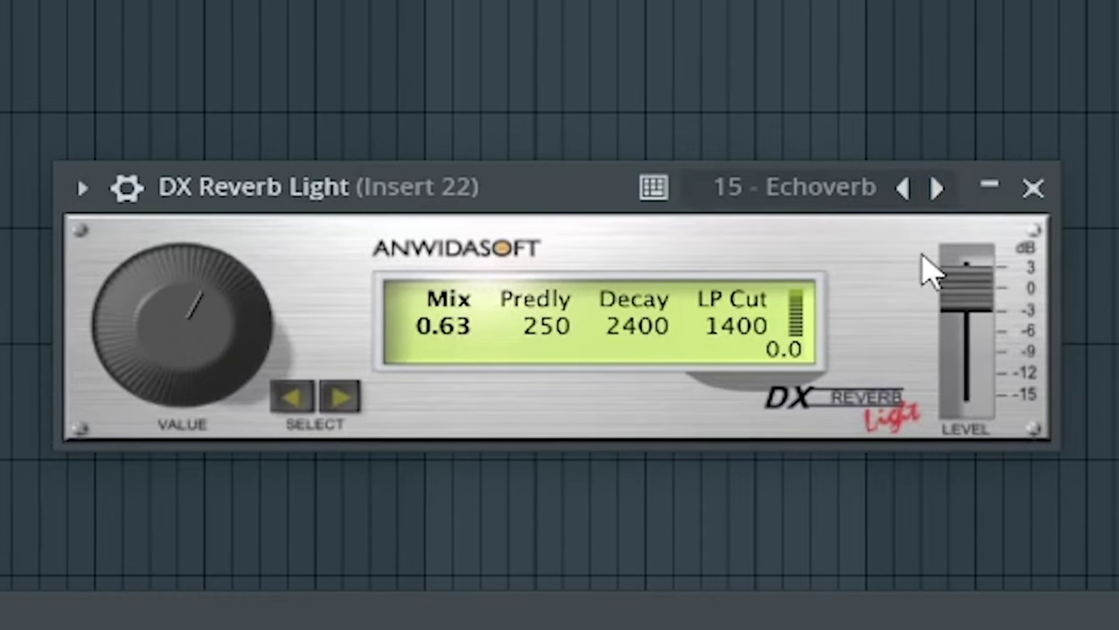
pyautogui.scroll(4, 230, 349)
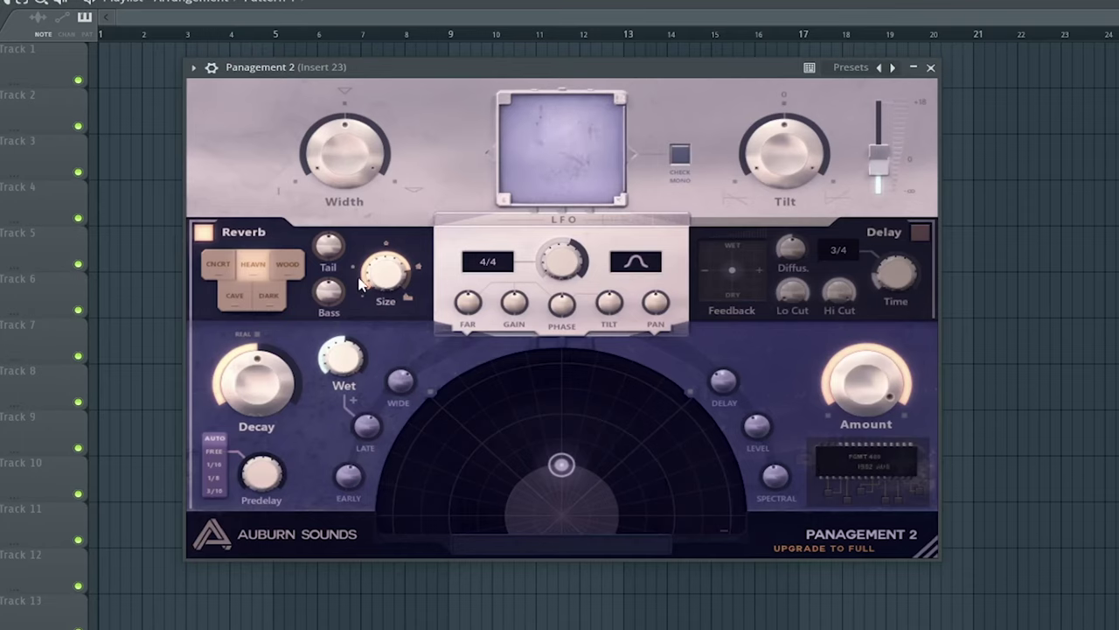
# Step: Increase the stereo width in Panagement 2 and set the reverb decay to 117.46%
pyautogui.moveTo(332, 158); pyautogui.dragTo(333, 88)
pyautogui.moveTo(361, 135); pyautogui.dragTo(367, 173)
pyautogui.moveTo(389, 286)
pyautogui.mouseDown()
pyautogui.moveTo(397, 299)
pyautogui.moveTo(391, 272)
pyautogui.mouseUp()
pyautogui.moveTo(352, 342); pyautogui.dragTo(351, 312)
pyautogui.moveTo(314, 364); pyautogui.dragTo(287, 383)
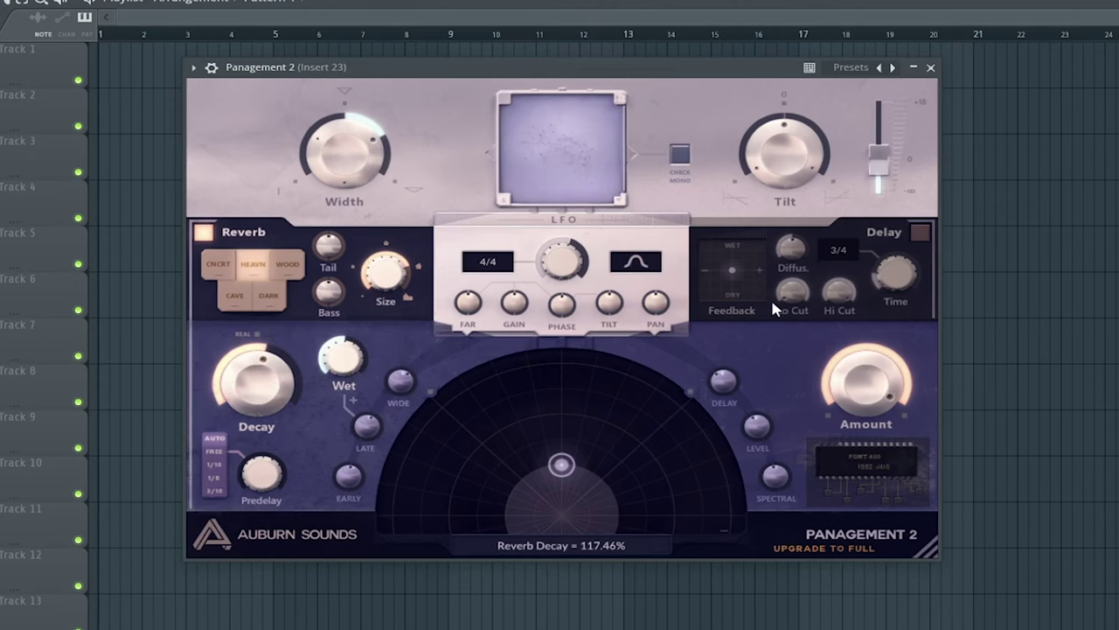
# Step: Show the mixer behind Panagement 2 and hide it again
pyautogui.press('F9')
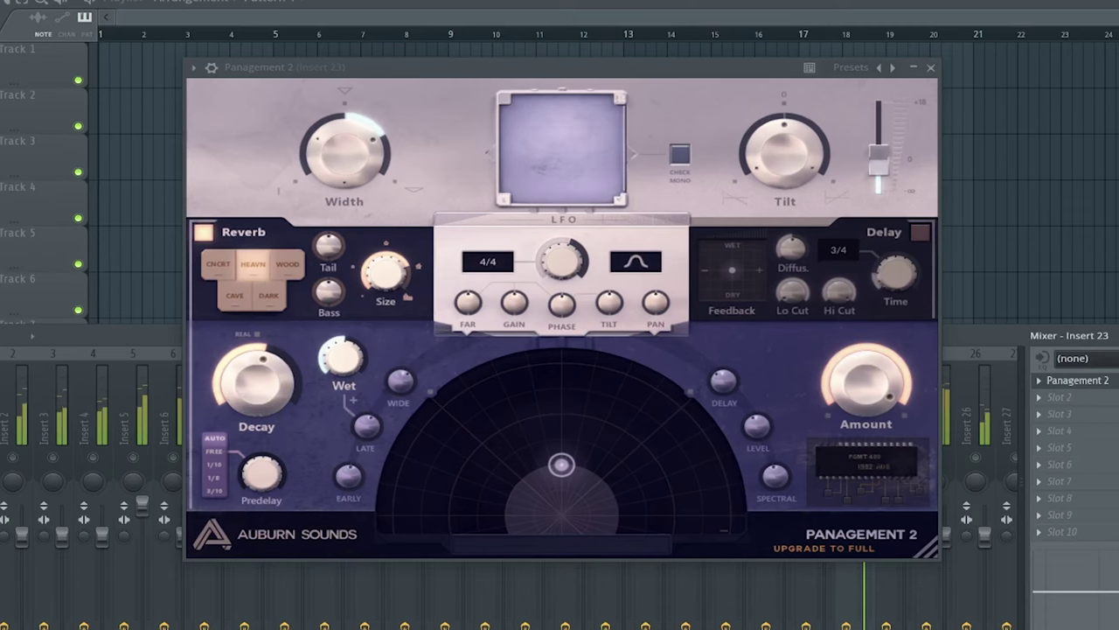
pyautogui.press('F9')
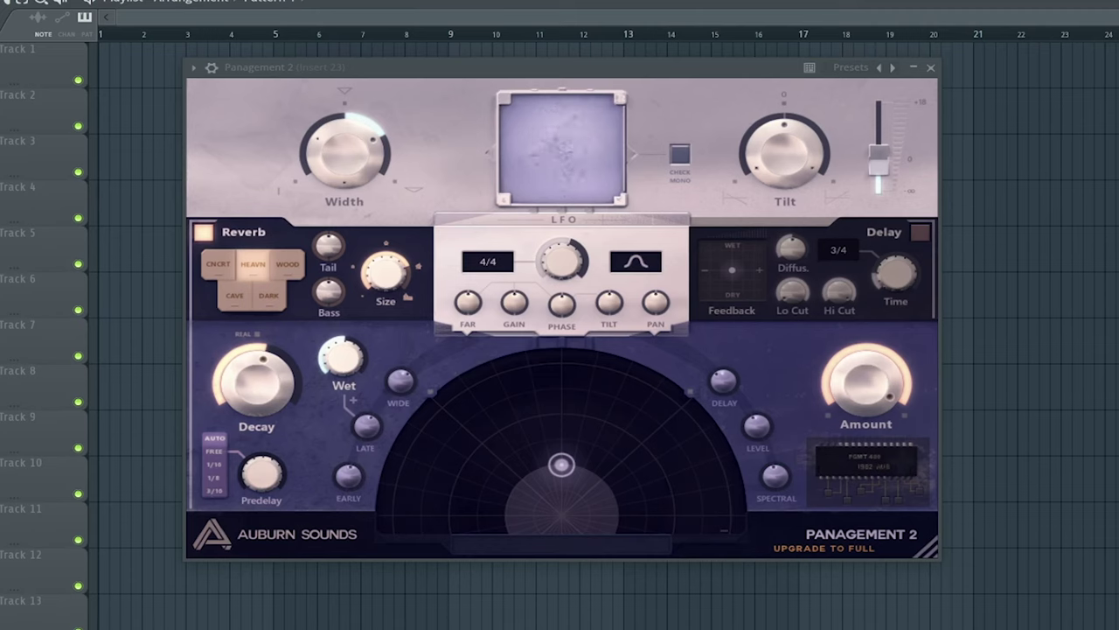
# Step: Set the Panagement 2 room tail to 41.05% and try the Dark and Cave reverb types
pyautogui.moveTo(329, 248); pyautogui.dragTo(316, 211)
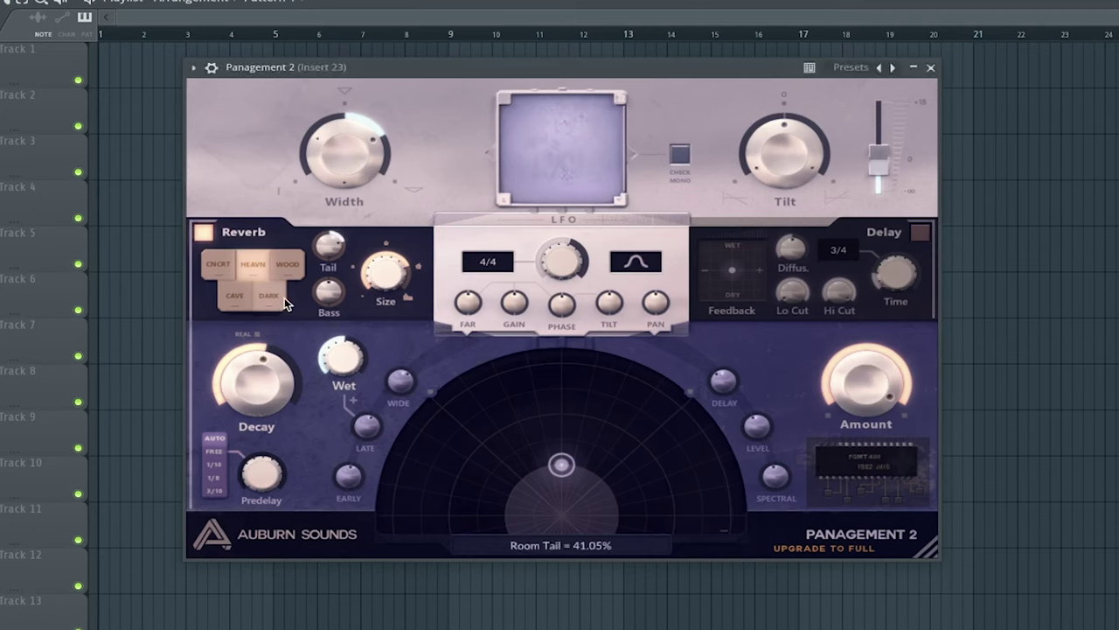
pyautogui.click(272, 296)
pyautogui.click(237, 295)
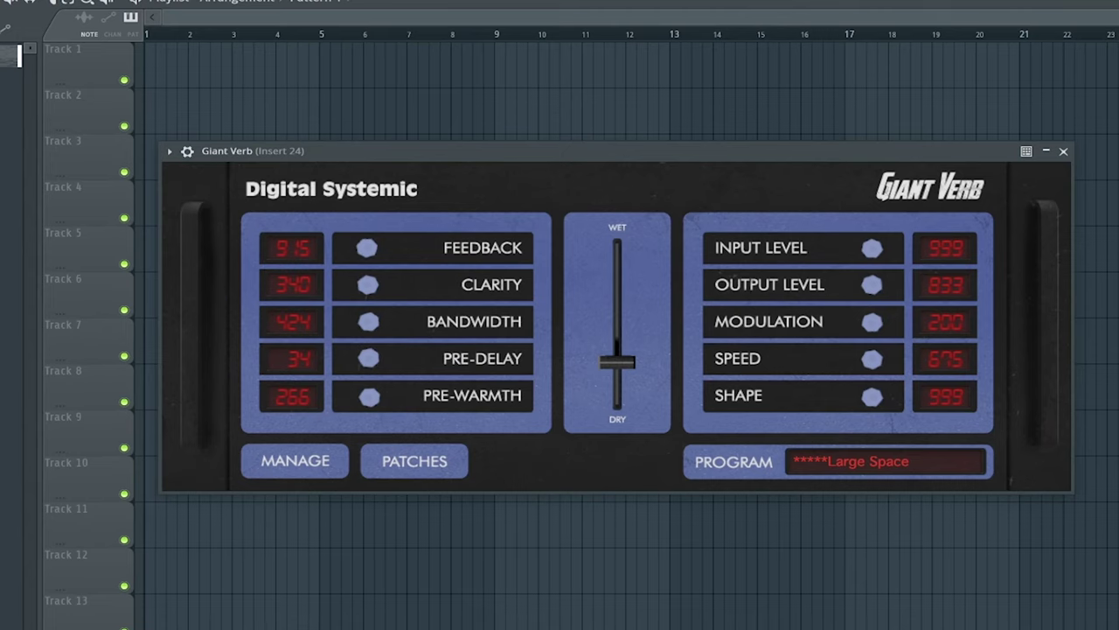
# Step: Show the mixer behind Giant Verb and examine its program name and preset management options
pyautogui.press('F9')
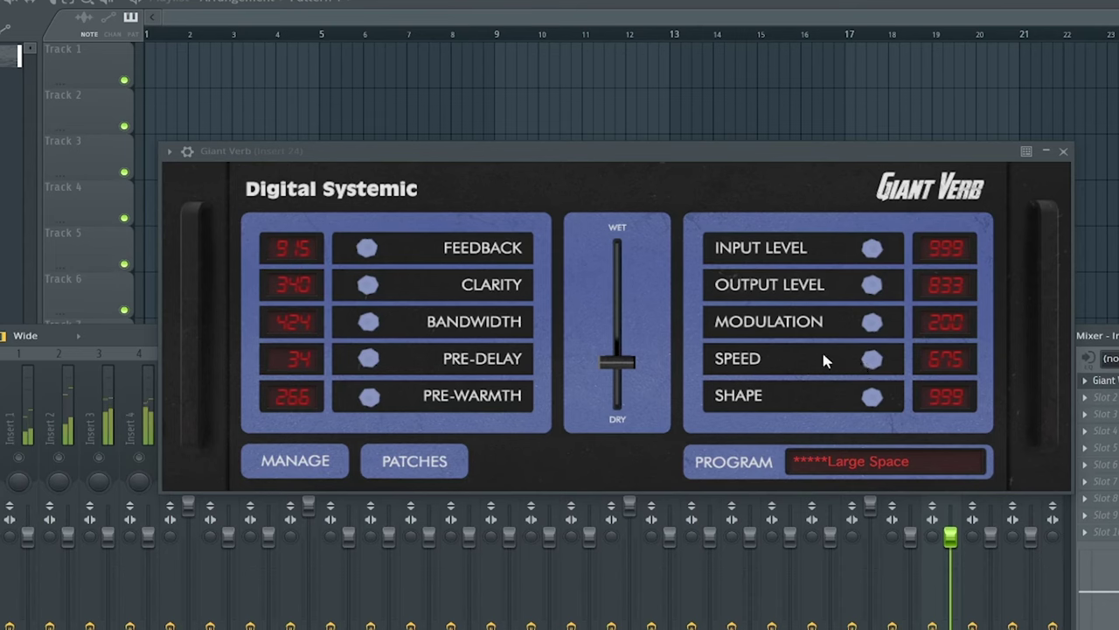
pyautogui.click(822, 461)
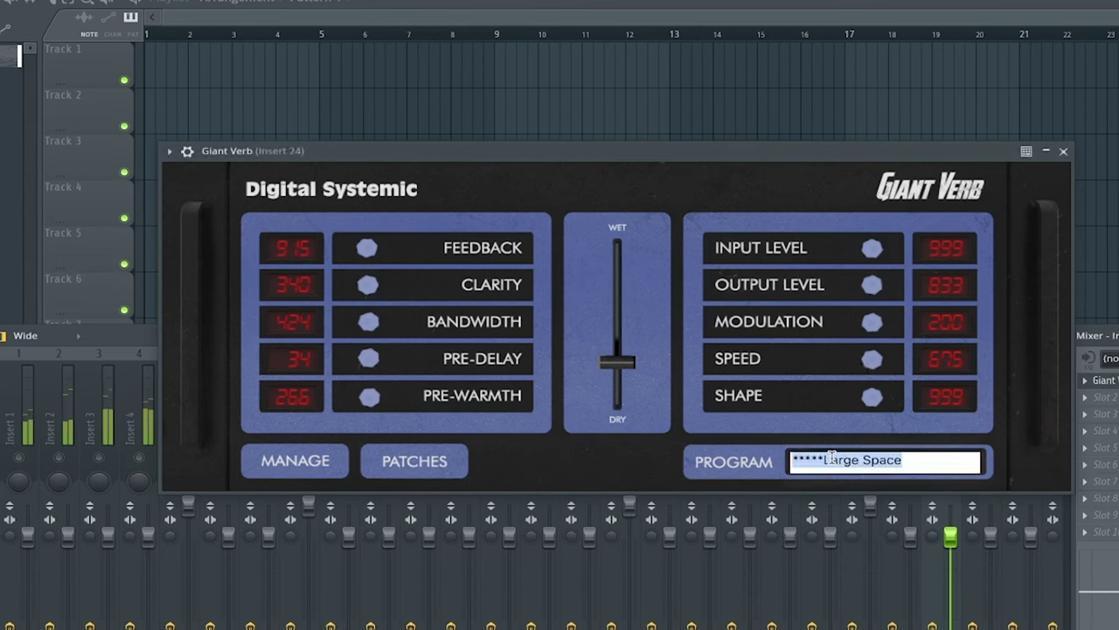
pyautogui.click(763, 468)
pyautogui.click(337, 468)
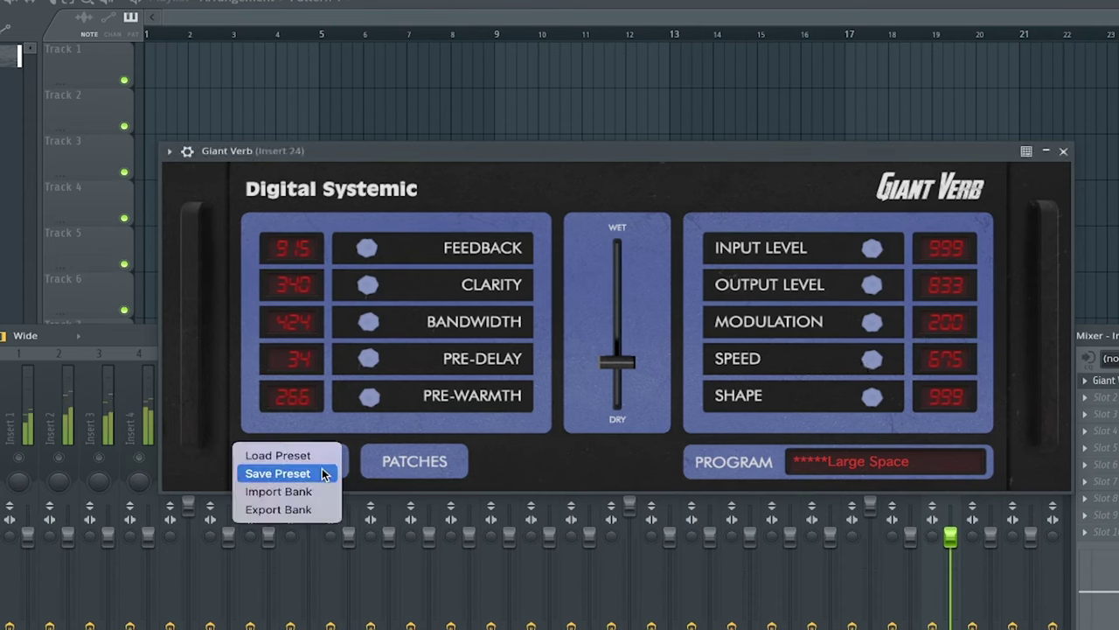
pyautogui.click(516, 471)
# Step: Shift Giant Verb's wet/dry balance slightly toward dry and raise its bandwidth
pyautogui.moveTo(629, 362)
pyautogui.mouseDown()
pyautogui.moveTo(626, 333)
pyautogui.moveTo(625, 366)
pyautogui.mouseUp()
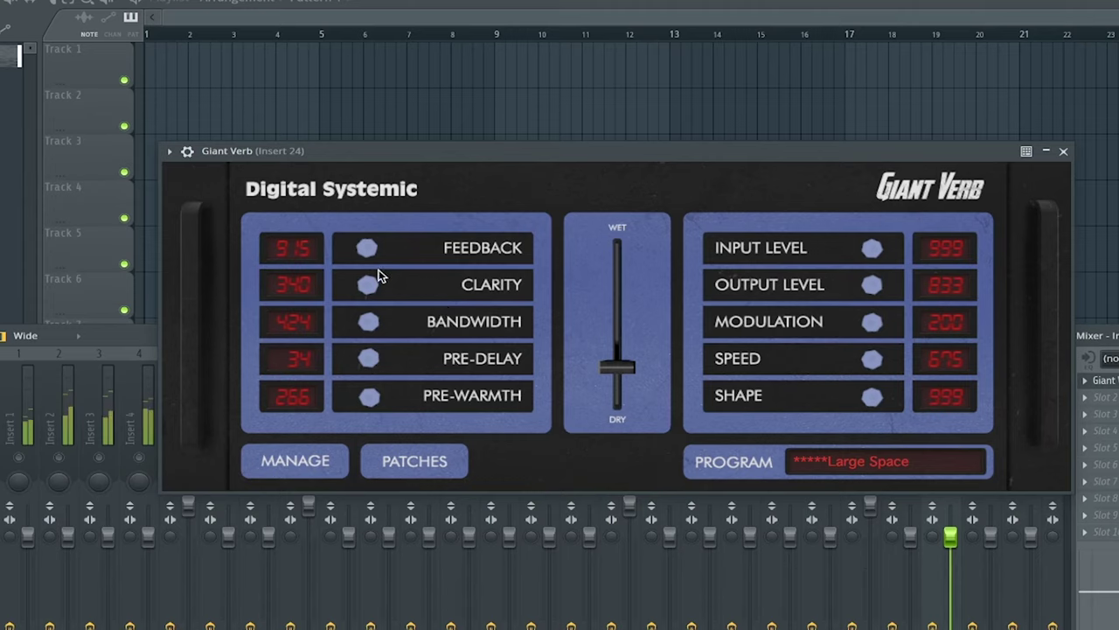
pyautogui.moveTo(374, 324); pyautogui.dragTo(359, 296)
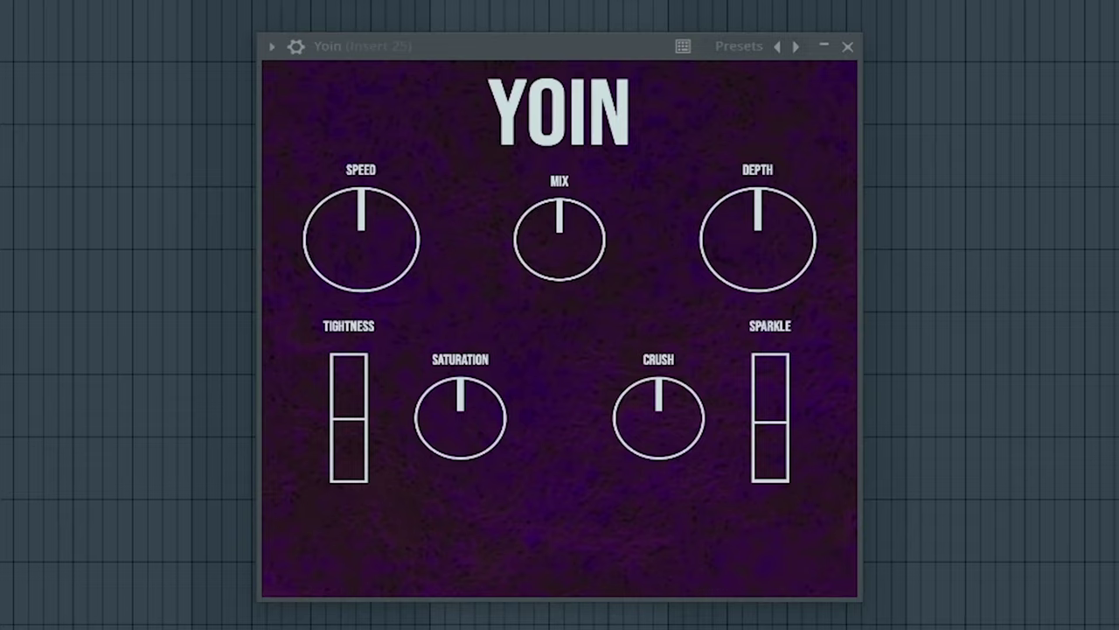
# Step: Show the mixer behind Yoin and raise the reverb's mix and depth
pyautogui.press('F9')
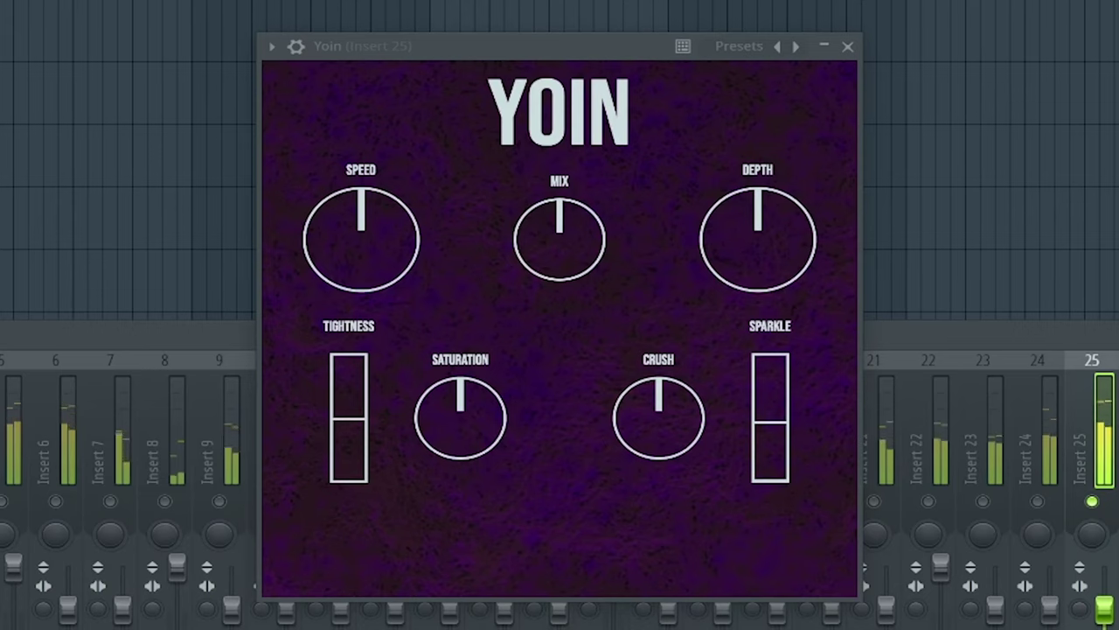
pyautogui.moveTo(599, 242); pyautogui.dragTo(620, 225)
pyautogui.moveTo(745, 247); pyautogui.dragTo(733, 210)
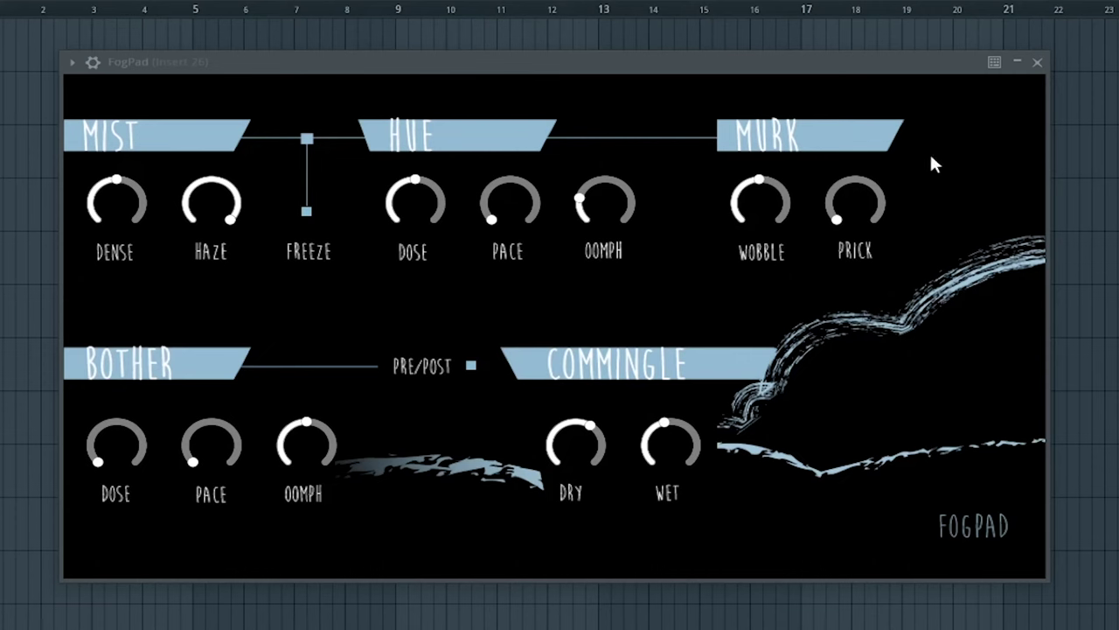
# Step: Show the mixer behind FogPad and raise the Commingle wet level to its maximum
pyautogui.press('F9')
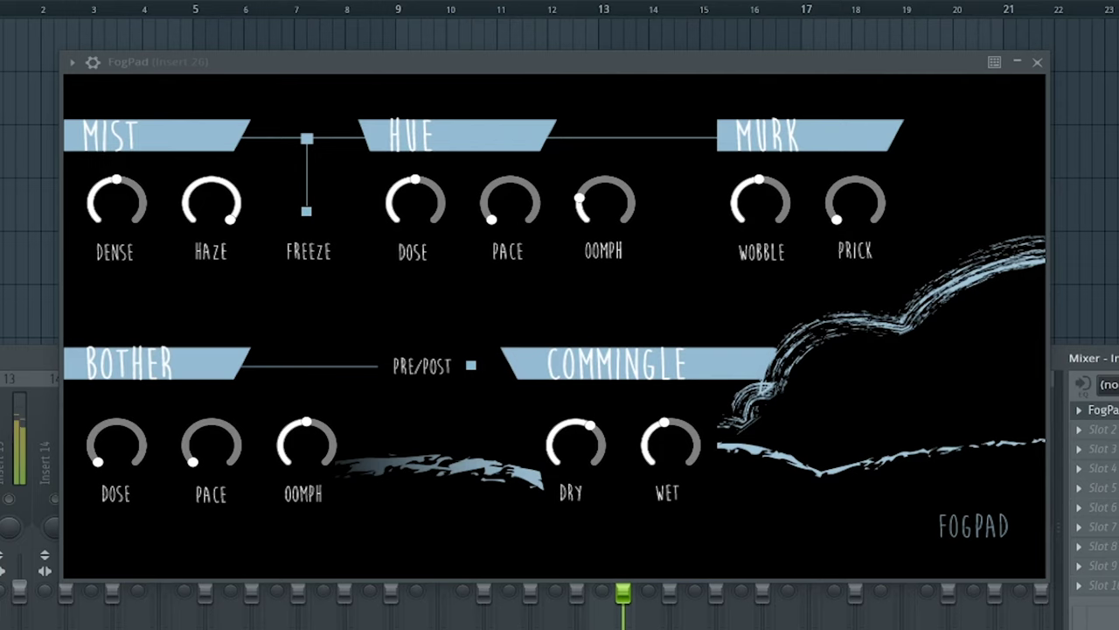
pyautogui.click(658, 429)
pyautogui.moveTo(659, 384); pyautogui.dragTo(870, 590)
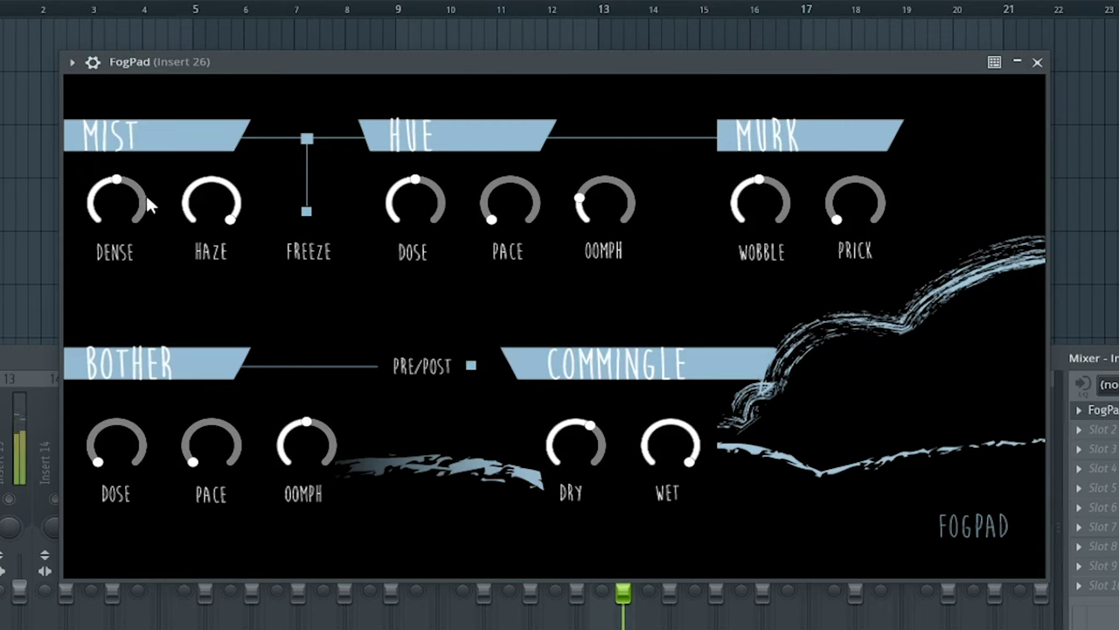
# Step: Try FogPad's Dense and Freeze controls in the Mist section
pyautogui.moveTo(124, 190); pyautogui.dragTo(110, 201)
pyautogui.moveTo(312, 269); pyautogui.dragTo(293, 203)
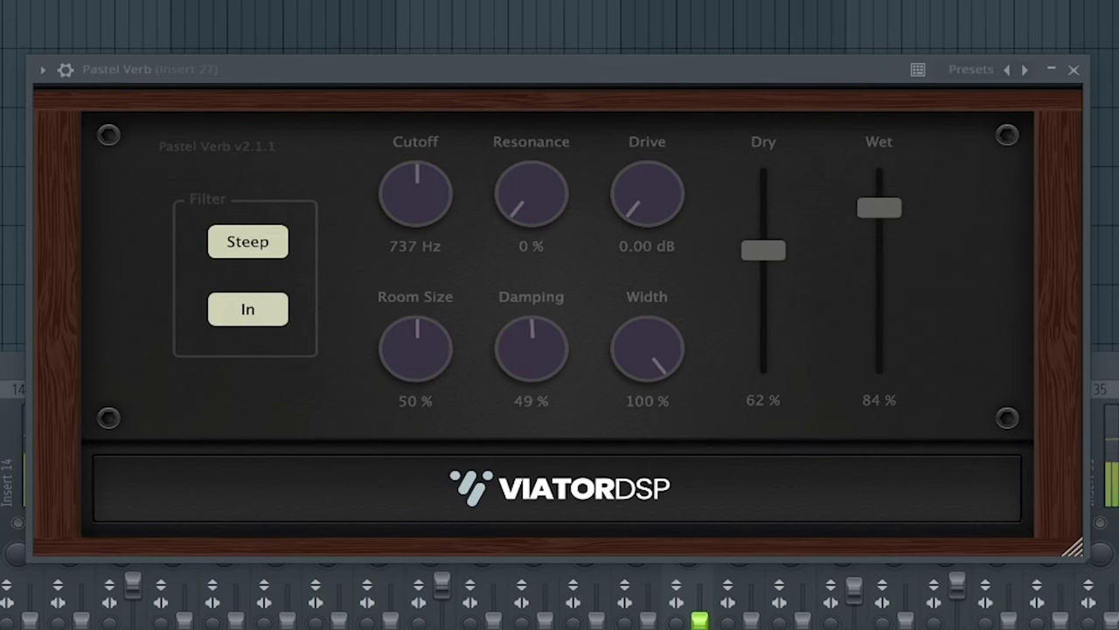
# Step: Set Pastel Verb's width to 71% and its room size to 82%
pyautogui.moveTo(627, 360); pyautogui.dragTo(666, 459)
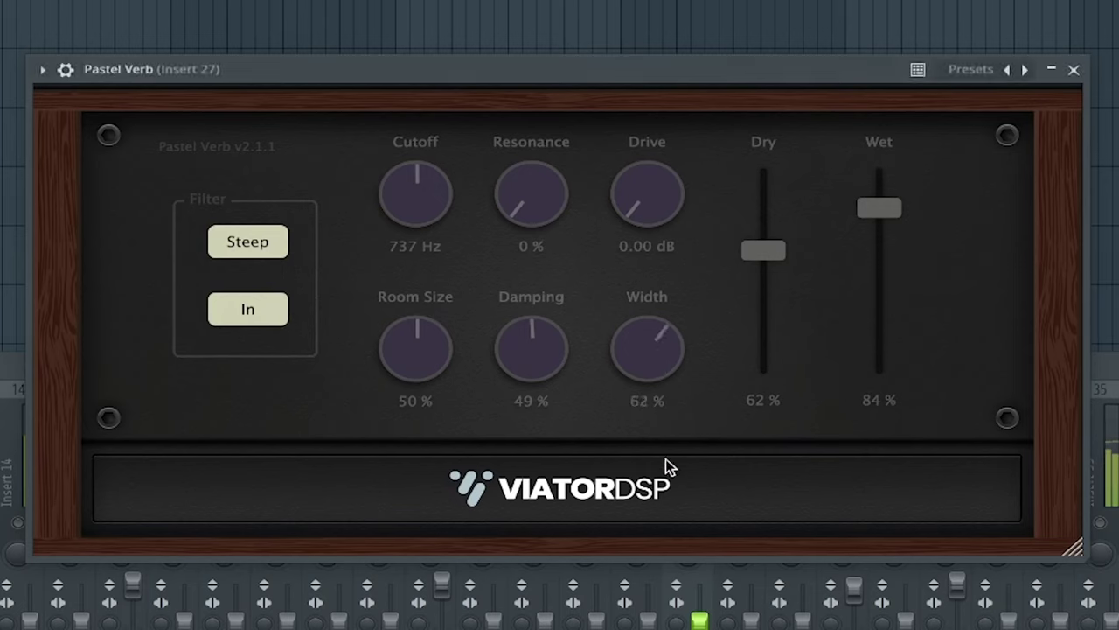
pyautogui.moveTo(642, 327); pyautogui.dragTo(642, 302)
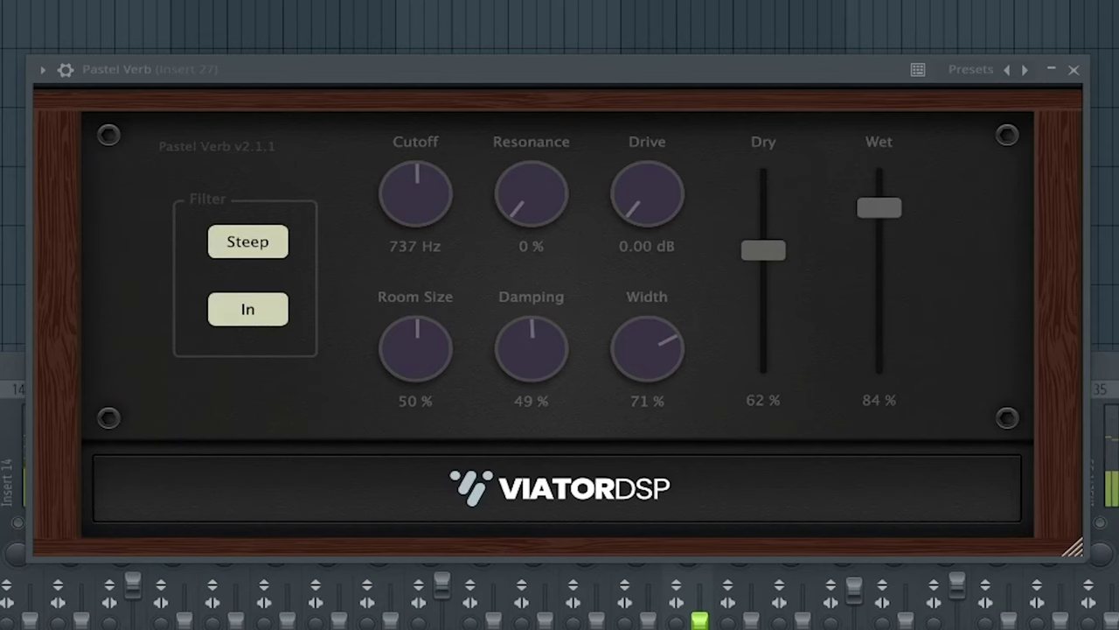
pyautogui.moveTo(416, 329); pyautogui.dragTo(426, 312)
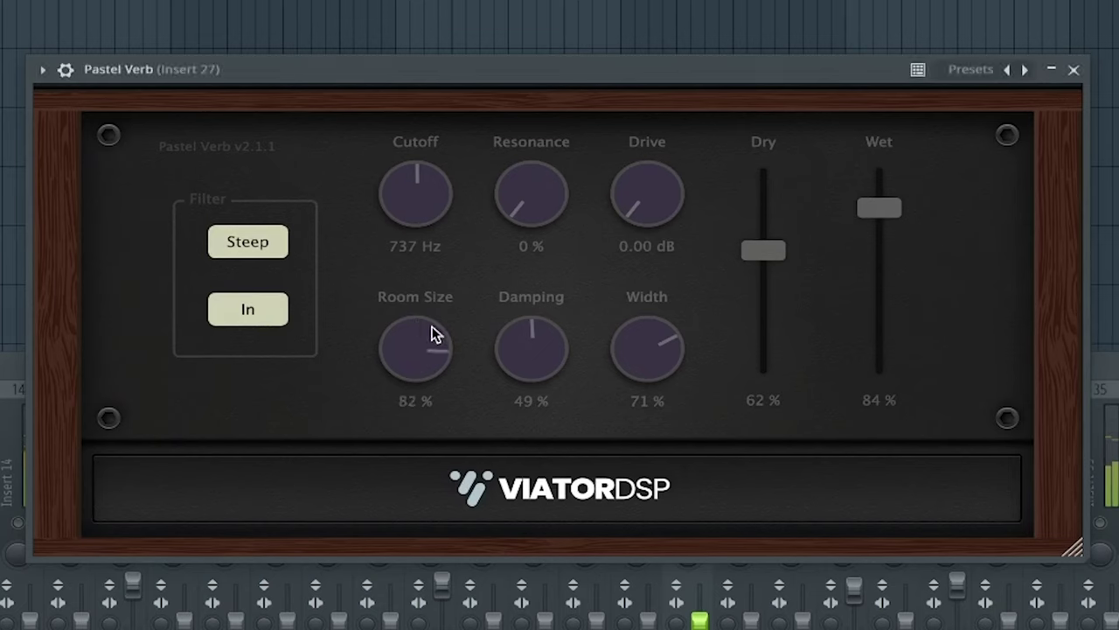
pyautogui.moveTo(444, 409); pyautogui.dragTo(452, 419)
pyautogui.scroll(-4, 538, 356)
pyautogui.scroll(8, 544, 334)
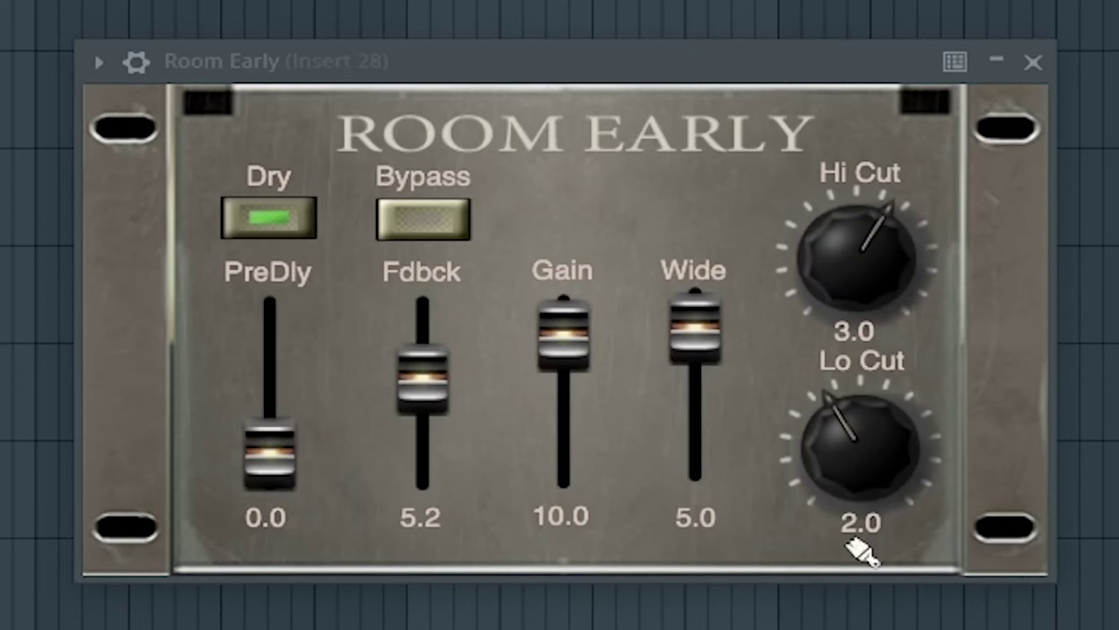
# Step: Toggle Room Early's bypass on and off, and raise its feedback to 6.5
pyautogui.click(435, 221)
pyautogui.click(436, 224)
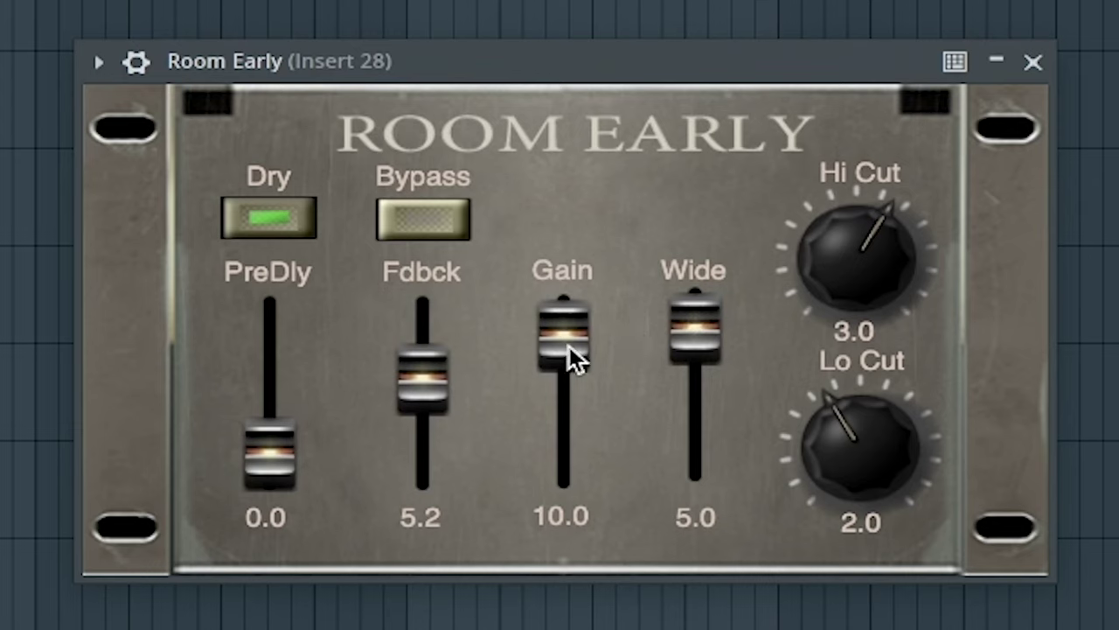
pyautogui.moveTo(445, 375); pyautogui.dragTo(442, 318)
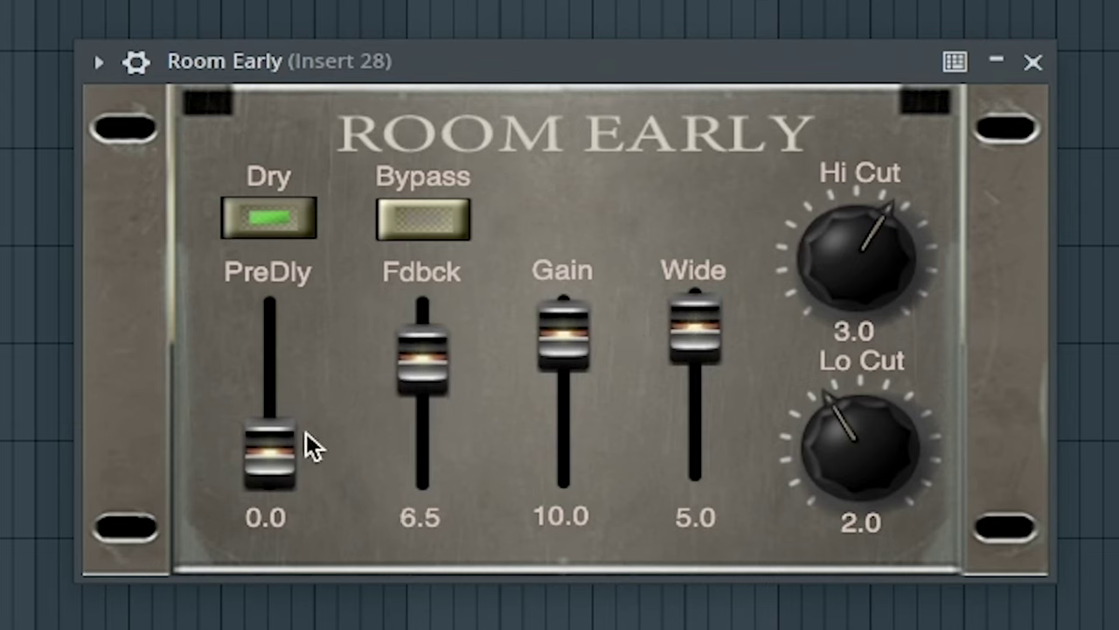